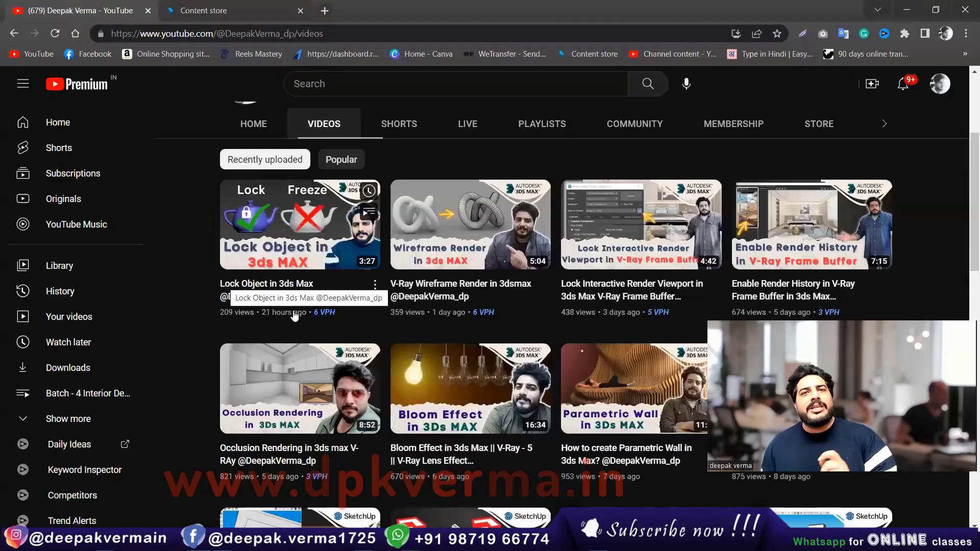
Step: Browse the ClassPlus page, show the Content store course listing, and minimise the browser
scroll(312, 345, up, 1)
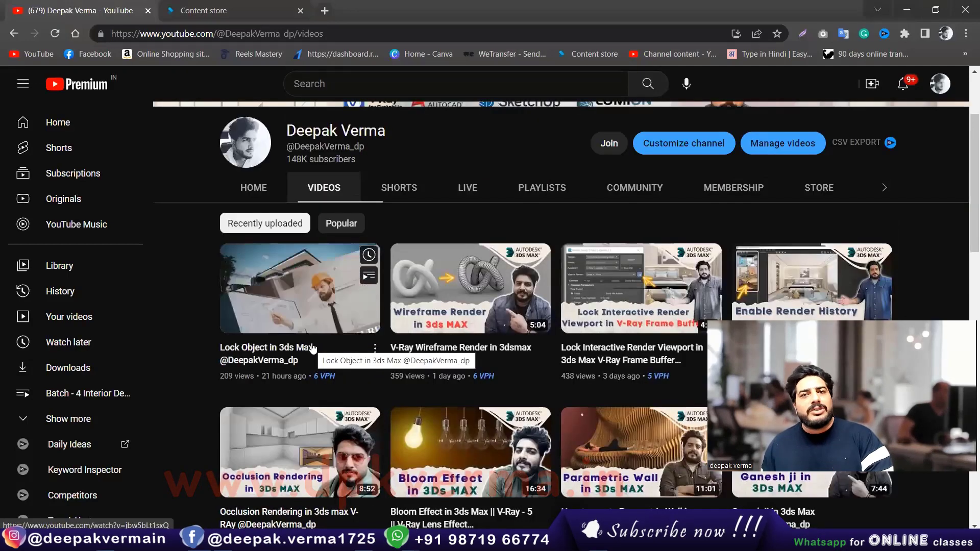
scroll(252, 335, down, 1)
scroll(299, 330, down, 1)
scroll(381, 348, down, 5)
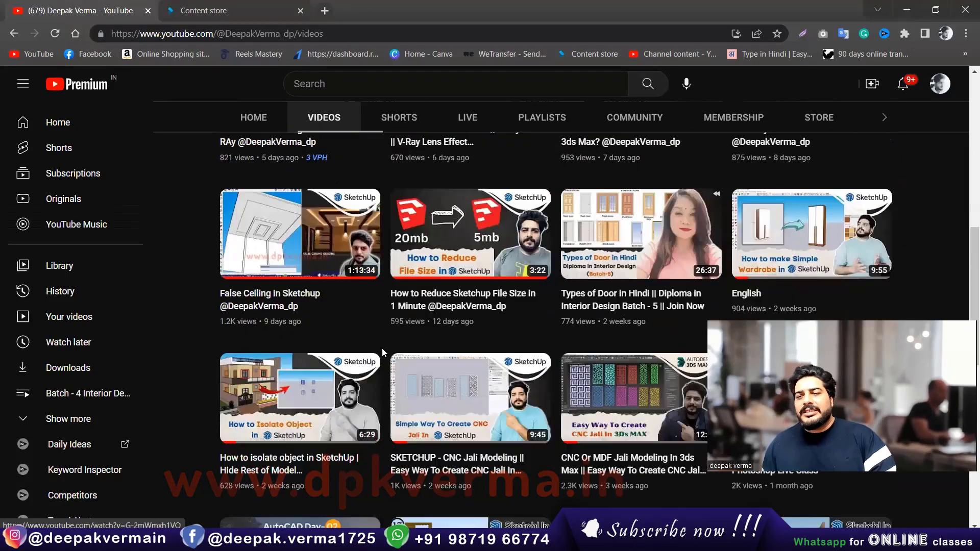
scroll(353, 348, up, 1)
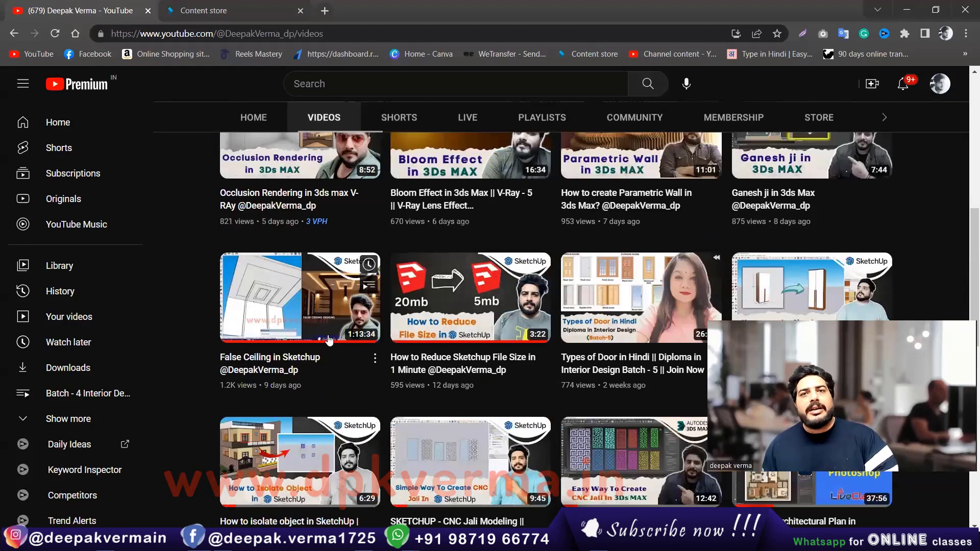
scroll(329, 341, up, 2)
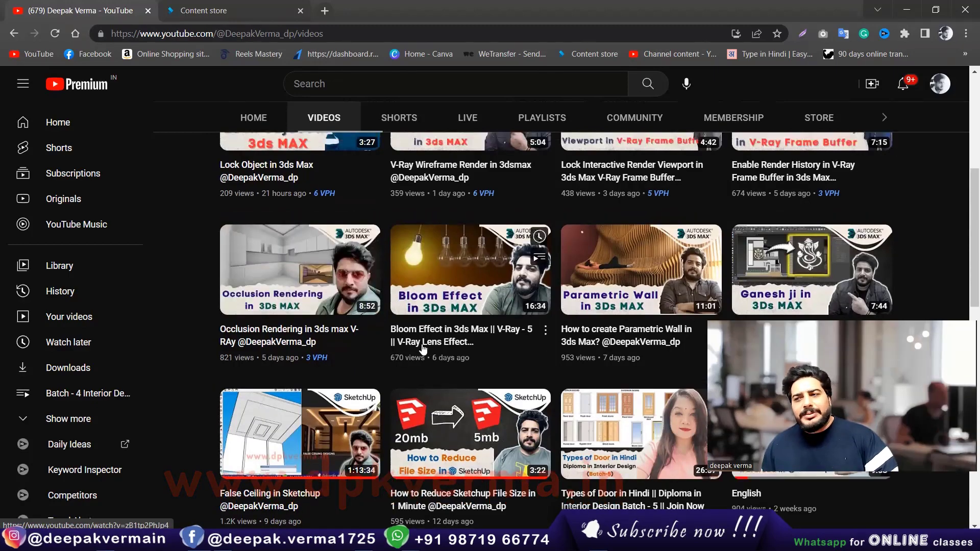
scroll(399, 336, up, 2)
scroll(399, 336, down, 4)
scroll(400, 346, down, 10)
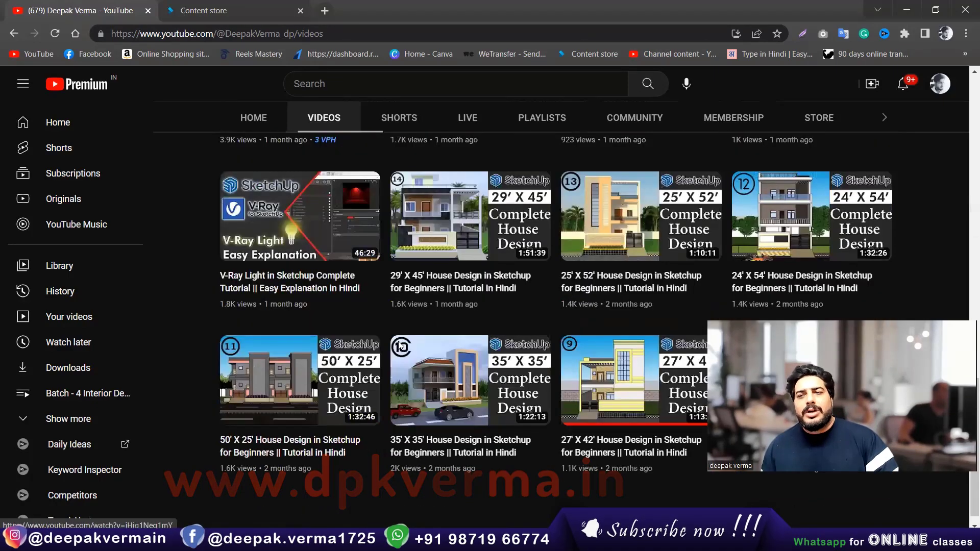
scroll(393, 339, up, 15)
scroll(379, 330, down, 3)
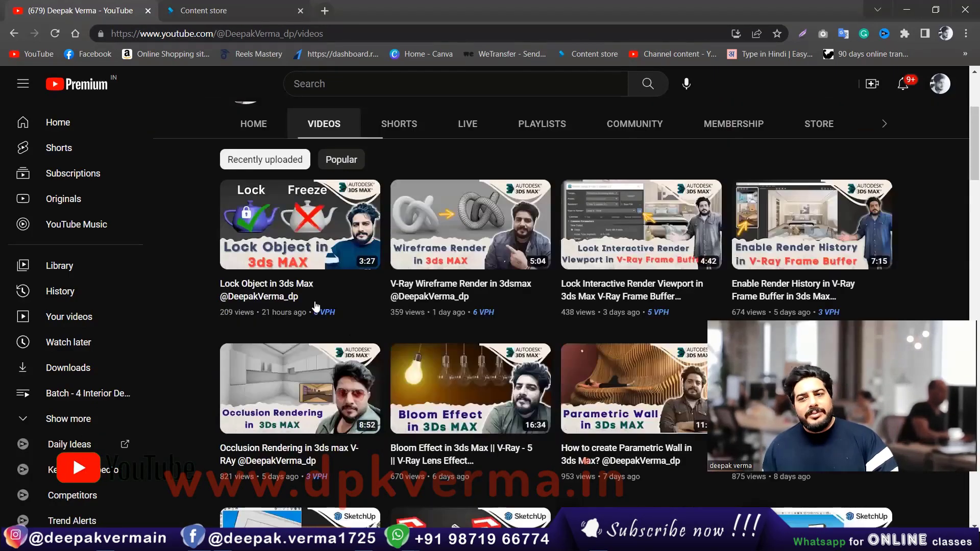
scroll(433, 369, up, 2)
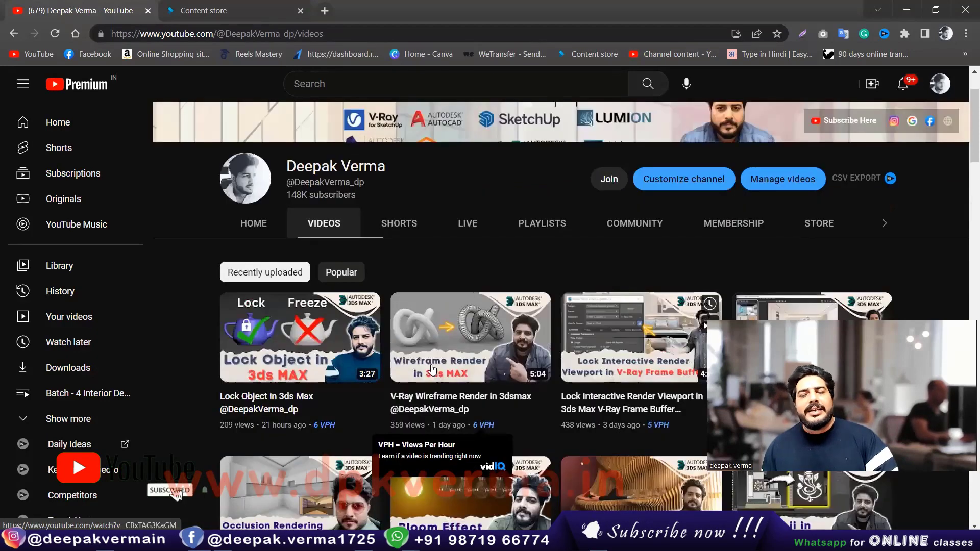
scroll(429, 365, down, 3)
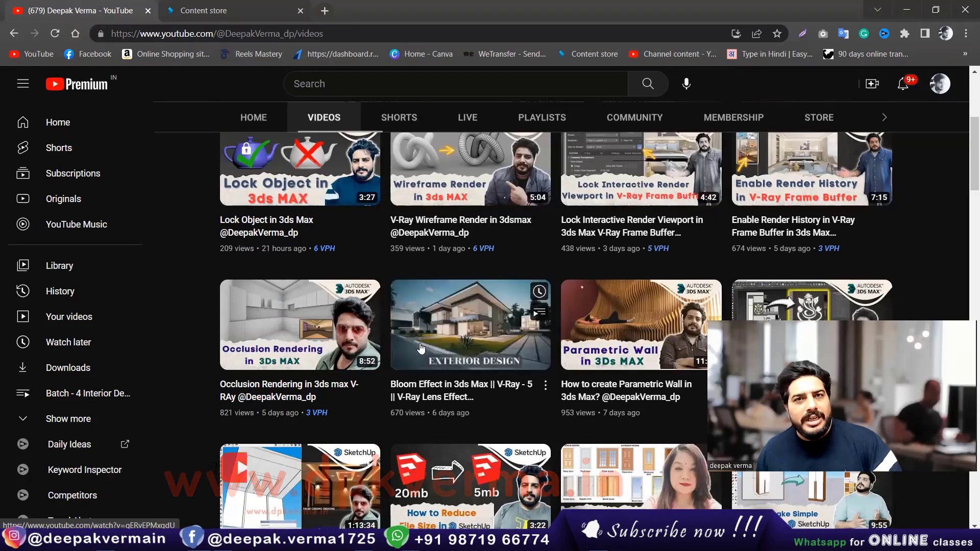
click(208, 7)
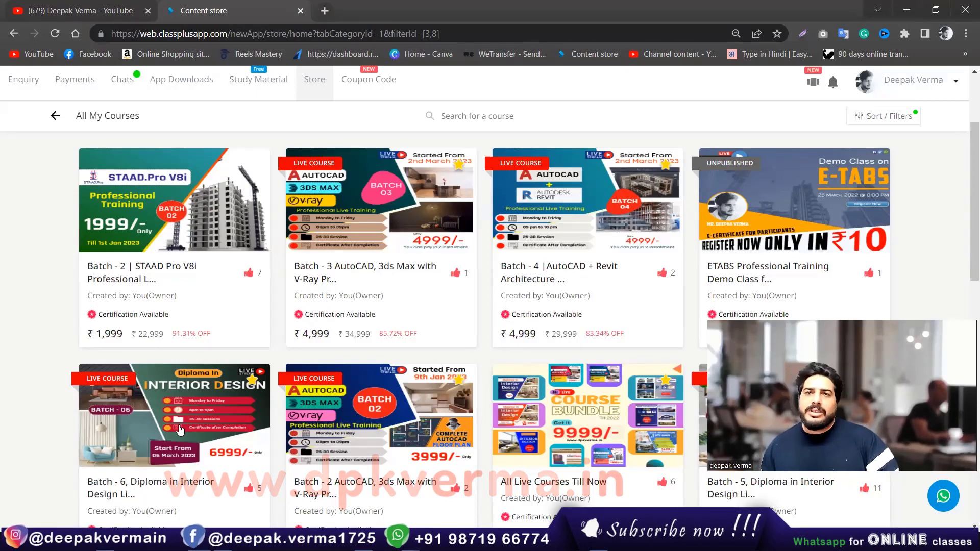
click(908, 11)
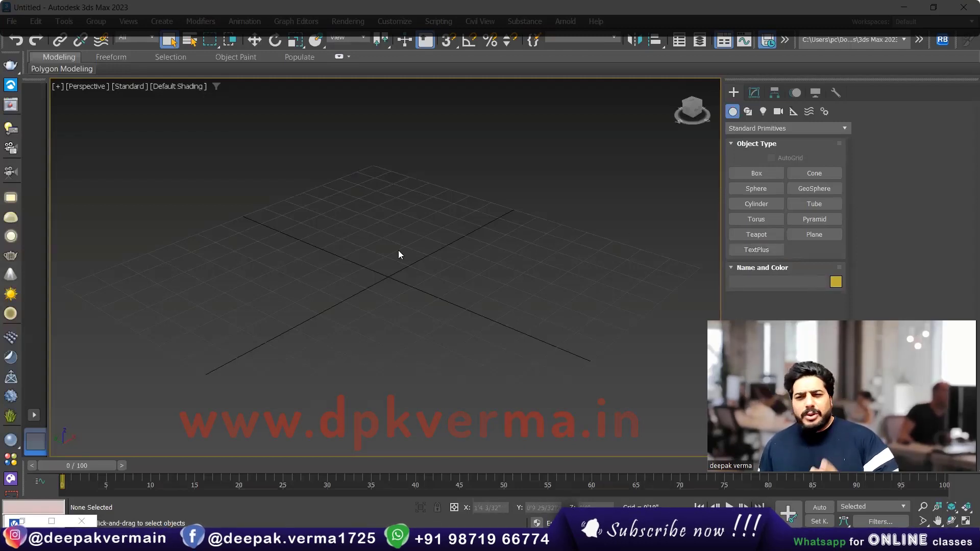
Step: Place a VRayPlane in the viewport from the VRay object category
click(753, 128)
click(738, 287)
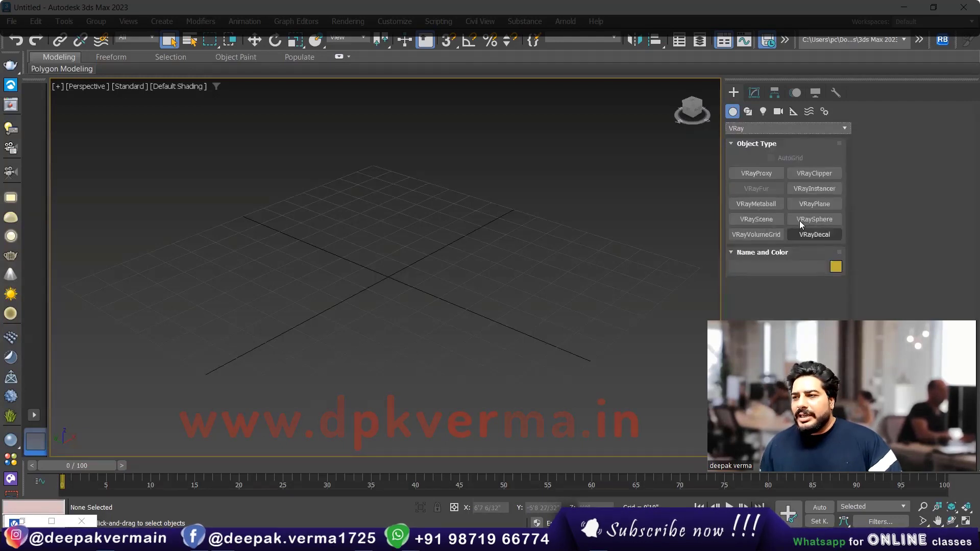
click(814, 204)
click(136, 265)
right_click(218, 293)
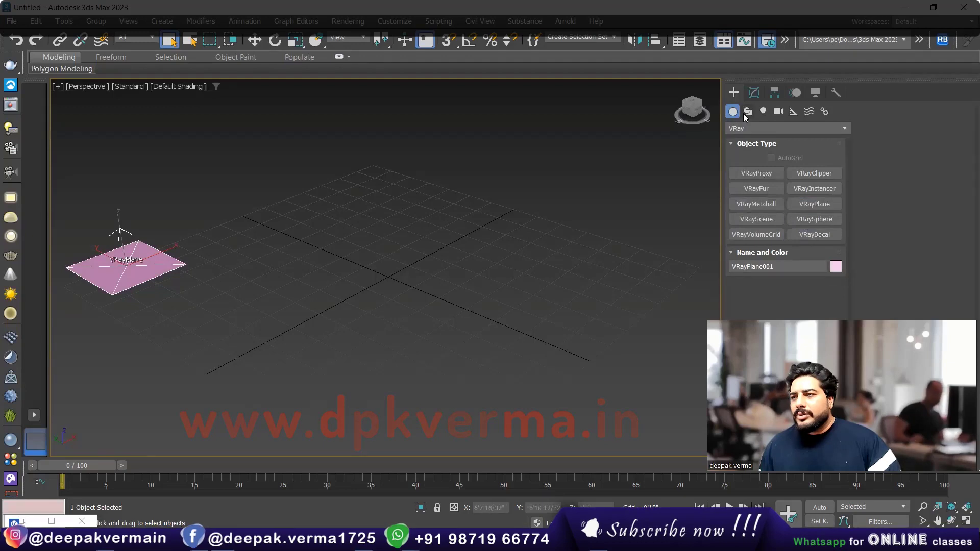
Step: Create a teapot at the viewport centre from Standard Primitives
click(766, 128)
click(736, 140)
click(757, 234)
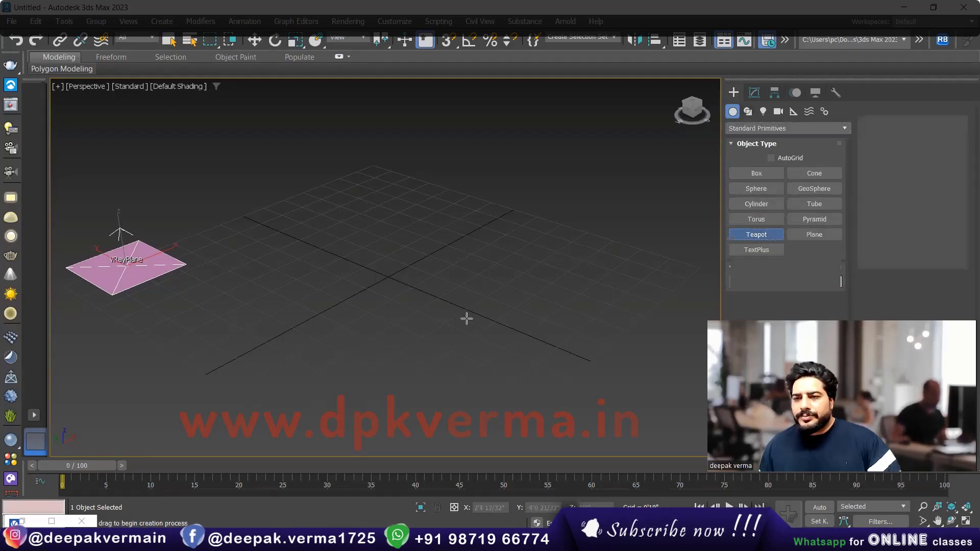
drag(388, 281, 443, 291)
right_click(443, 291)
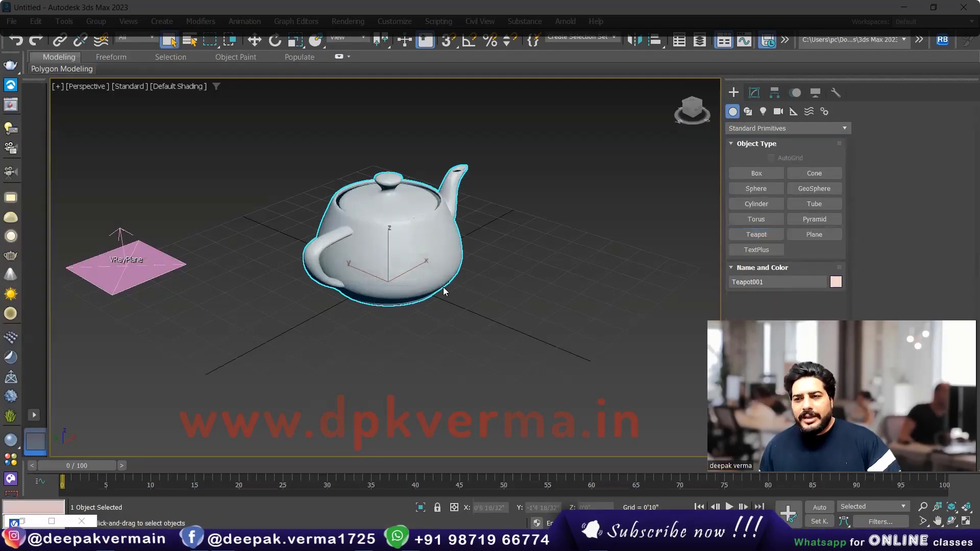
Step: Raise the teapot's Segments to 24 in Modify and check its smoothness
click(754, 93)
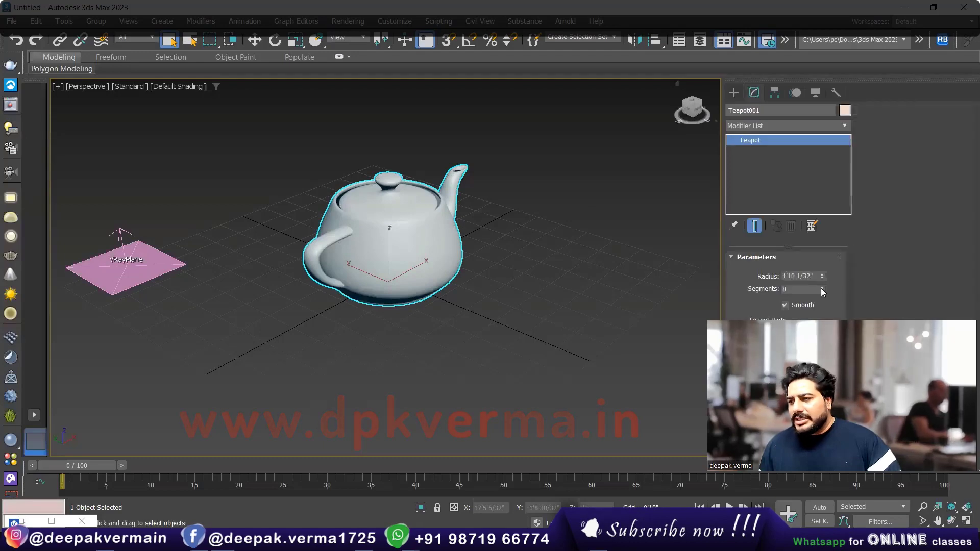
drag(823, 290, 822, 270)
click(512, 275)
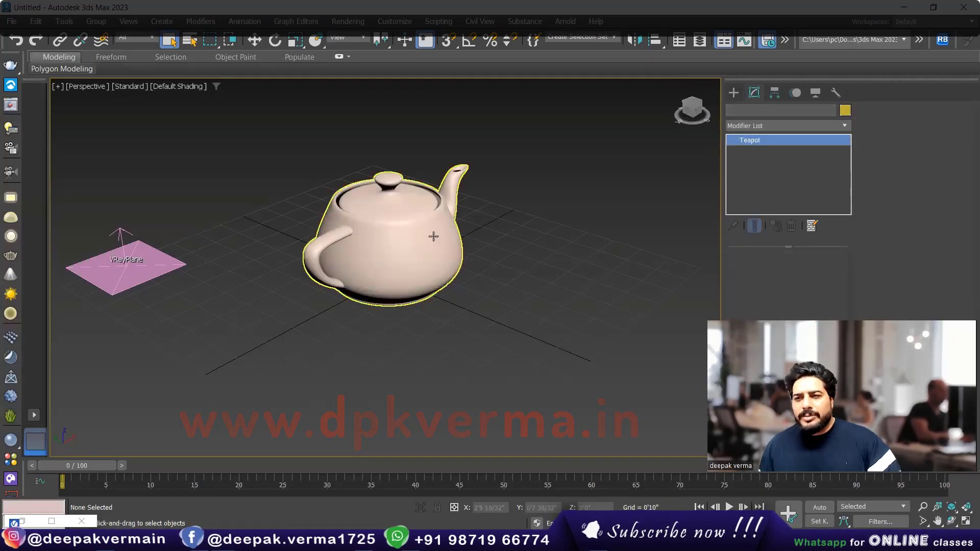
click(451, 261)
mouse_move(451, 261)
alt+middle_down()
mouse_move(405, 240)
mouse_move(393, 267)
mouse_move(408, 258)
mouse_move(463, 264)
alt+middle_up()
Step: Assign the cyan VRayMtl from the Material Editor to the teapot
key(m)
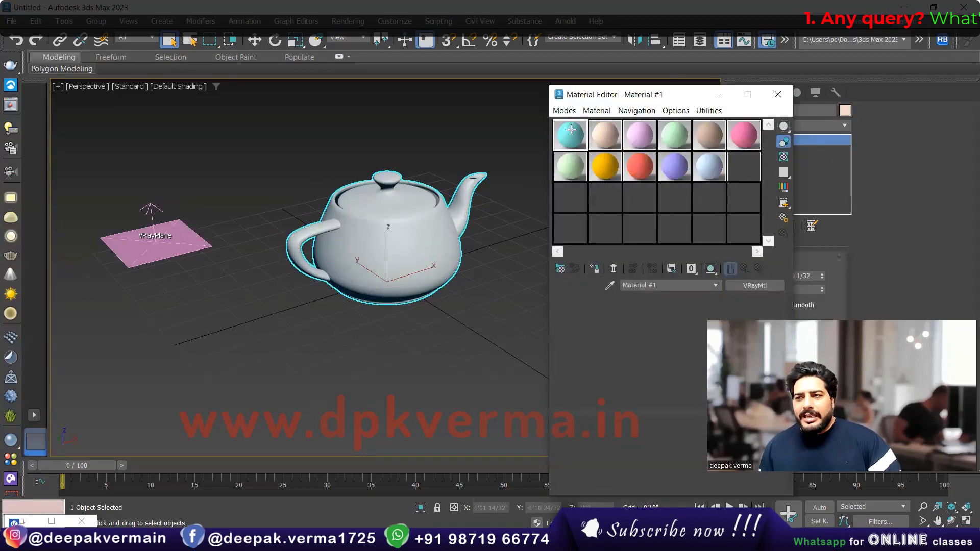
click(571, 132)
click(594, 269)
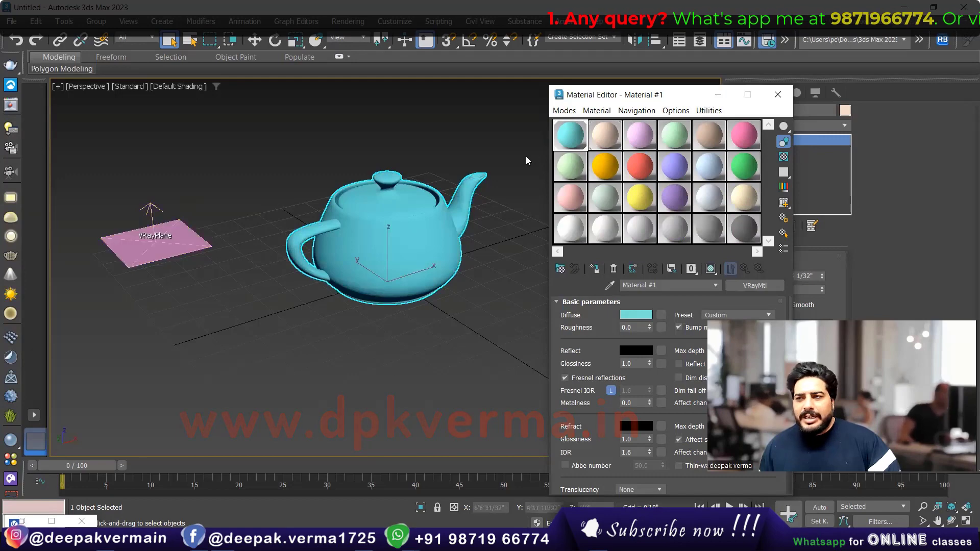
Step: Set the second material's Diffuse colour to grey 72, then close the Material Editor
drag(610, 142, 603, 137)
click(603, 136)
click(636, 315)
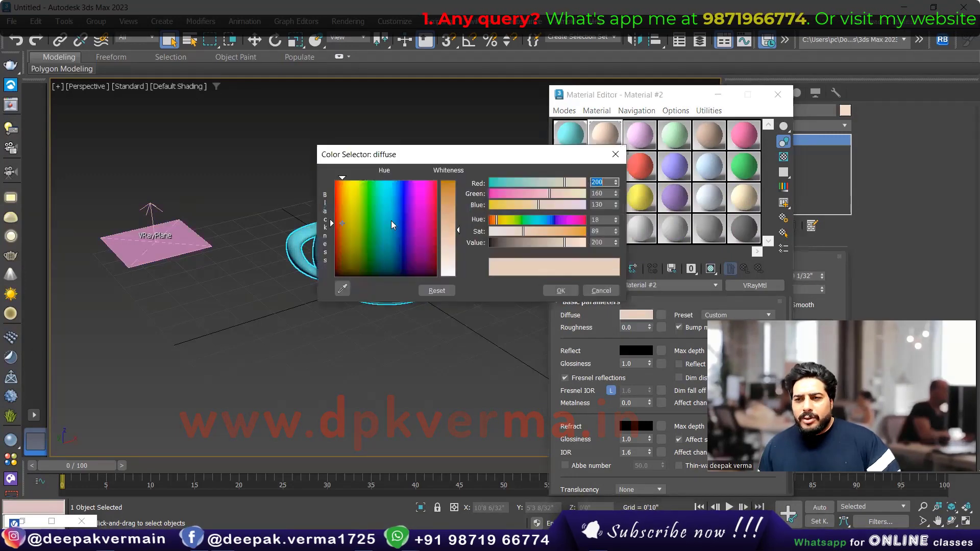
click(437, 291)
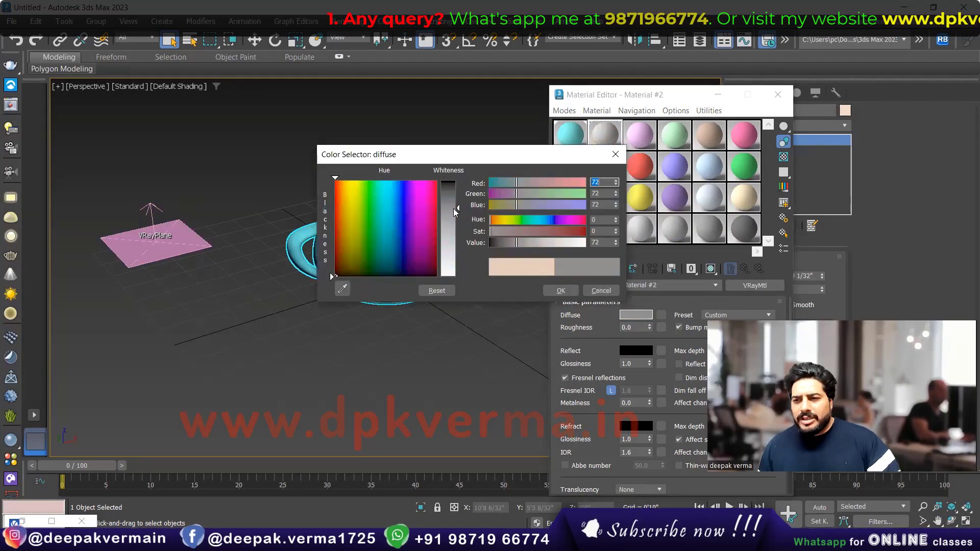
click(561, 291)
click(571, 135)
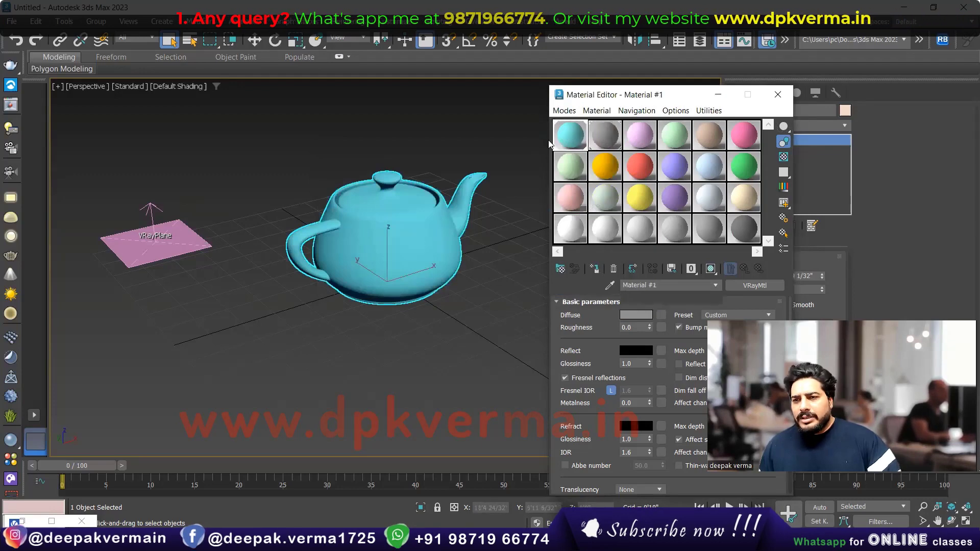
key(m)
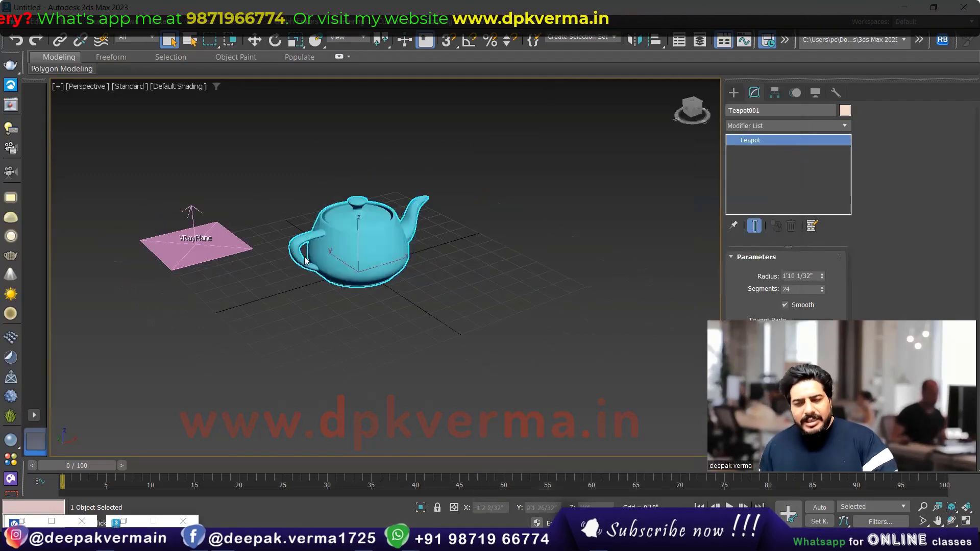
Step: In Top view, create a V-Ray physical camera aimed at the teapot from the lower left
key(t)
scroll(348, 247, down, 3)
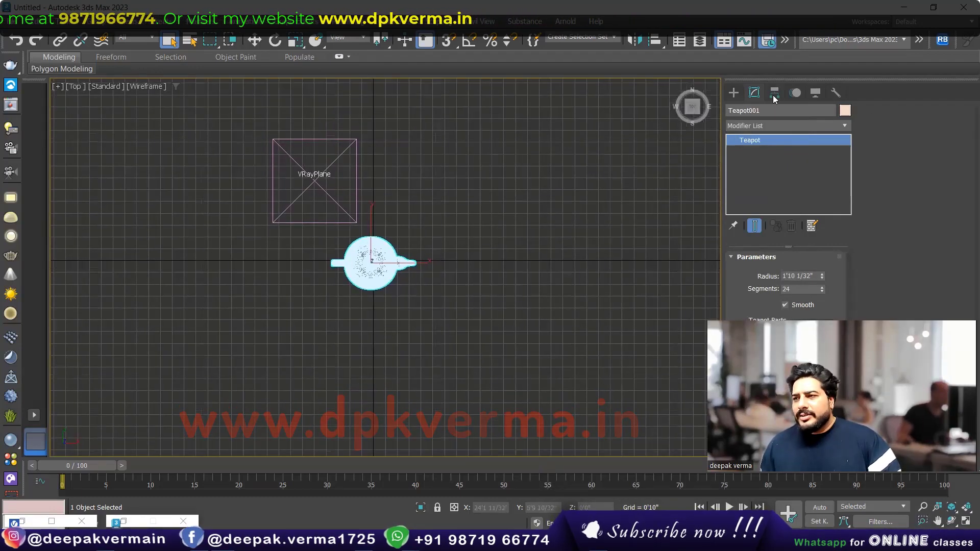
click(734, 92)
click(777, 111)
click(771, 128)
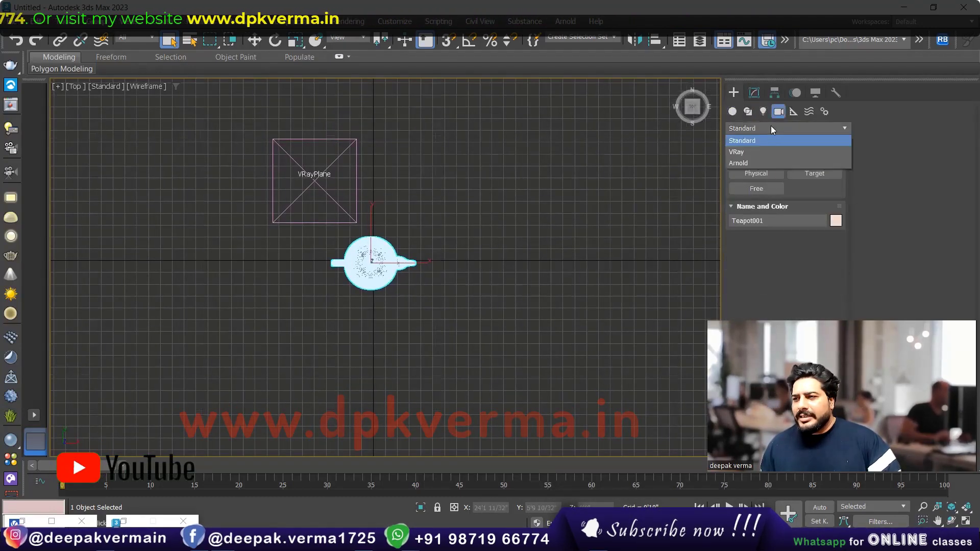
click(758, 153)
click(798, 177)
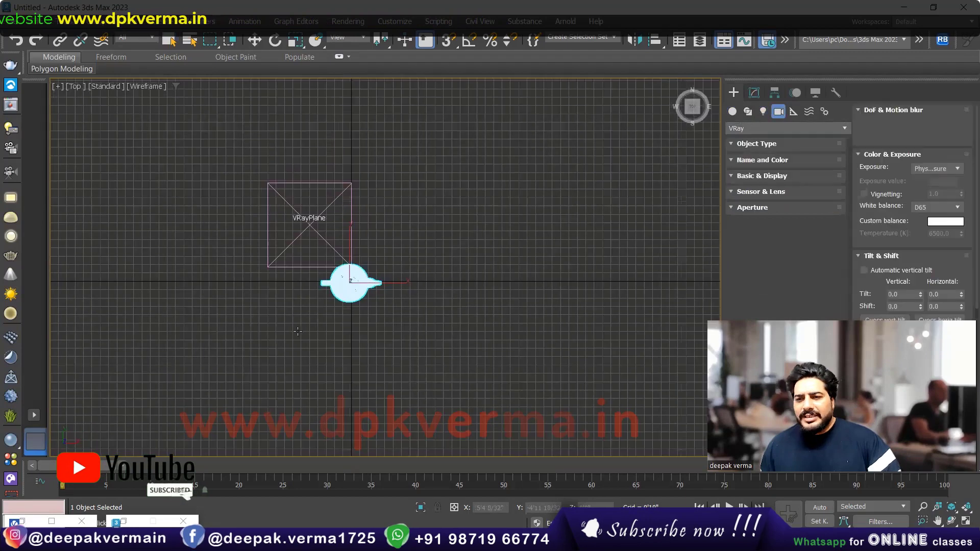
drag(281, 353, 381, 220)
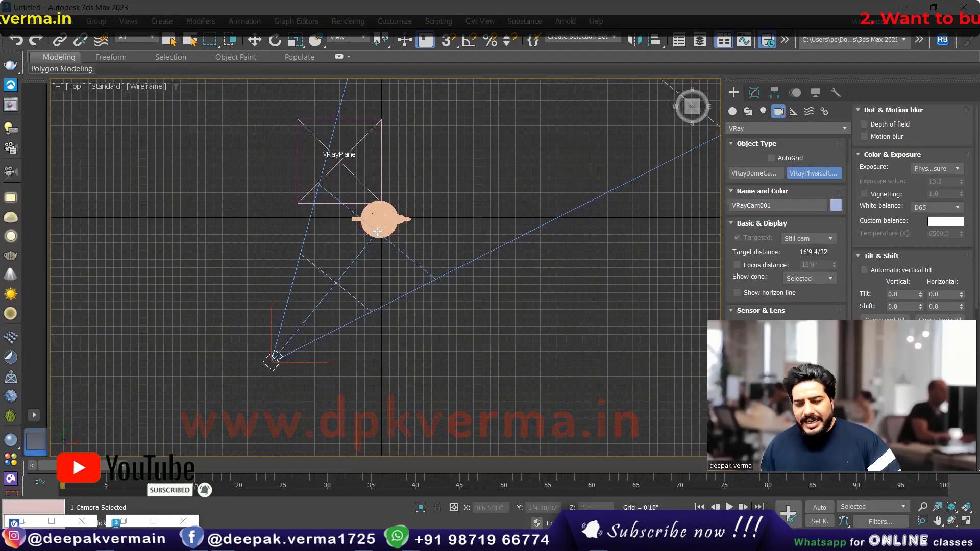
Step: Look through VRayCam001 and dolly and pan it so the teapot fills the frame
key(c)
alt+middle_drag(421, 215, 408, 320)
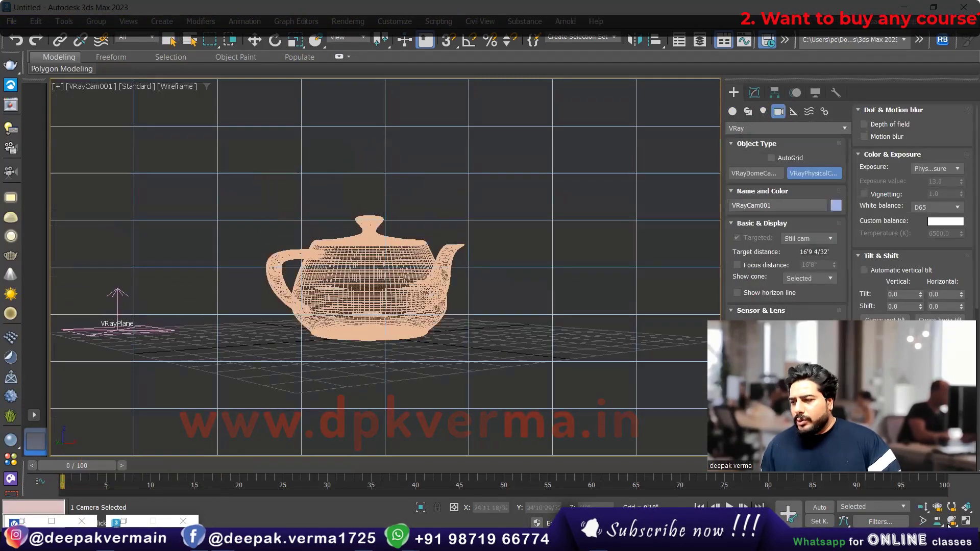
mouse_move(408, 321)
alt+middle_down()
mouse_move(362, 301)
mouse_move(393, 298)
alt+middle_up()
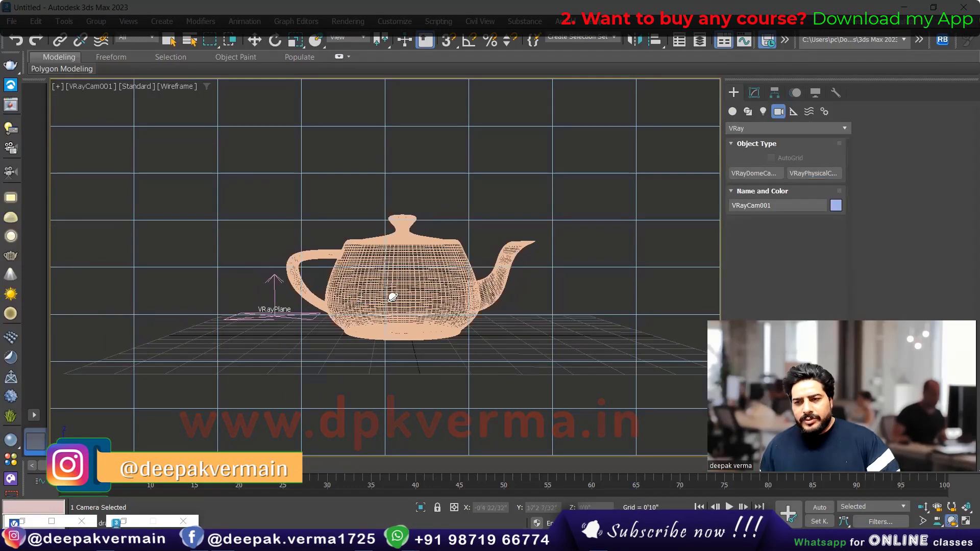
click(924, 507)
drag(409, 306, 363, 276)
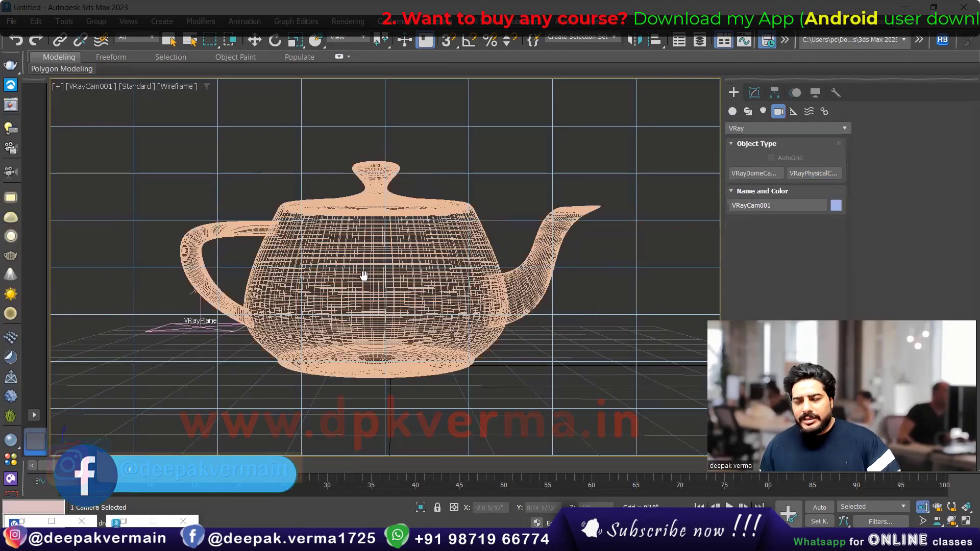
middle_drag(364, 275, 370, 284)
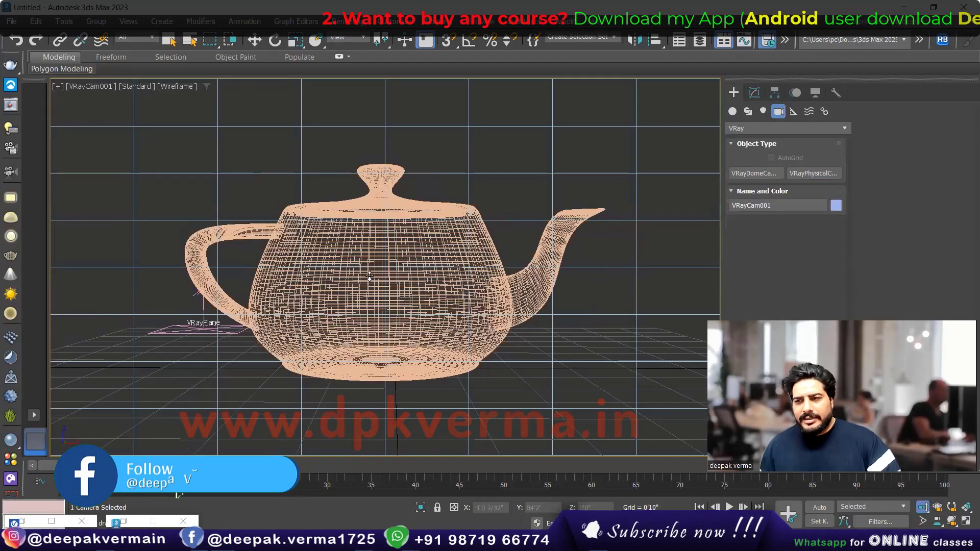
scroll(369, 276, up, 1)
scroll(390, 278, up, 1)
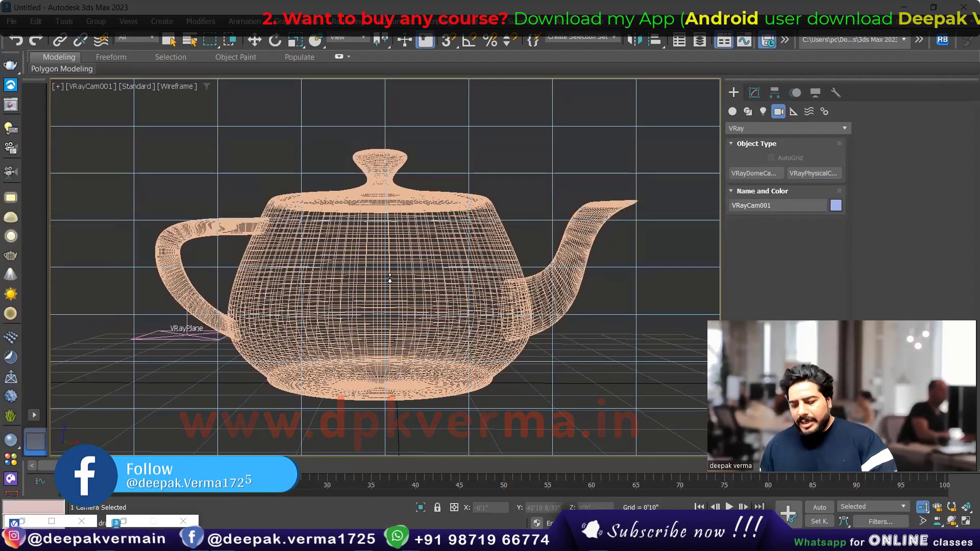
Step: In Top view, draw a plane VRayLight covering the teapot
key(p)
key(t)
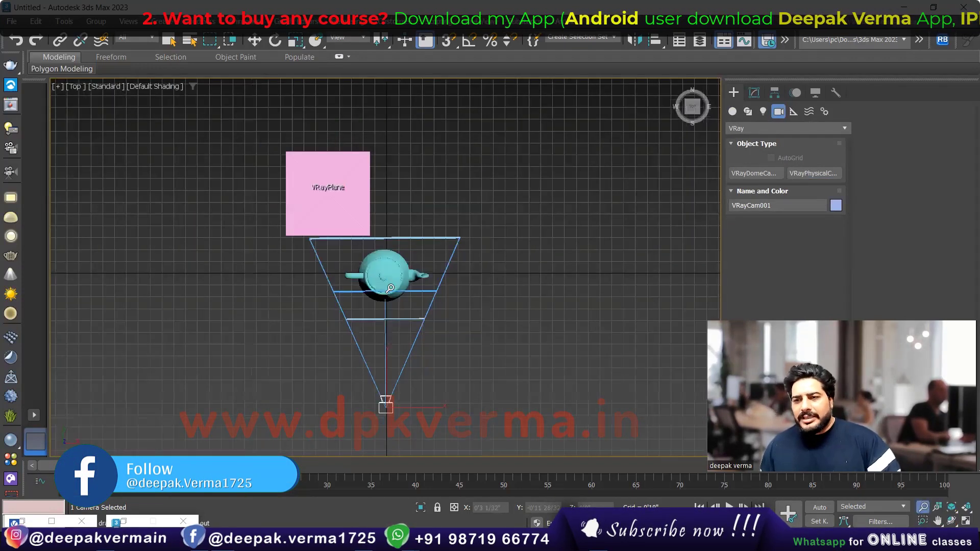
click(764, 111)
click(789, 128)
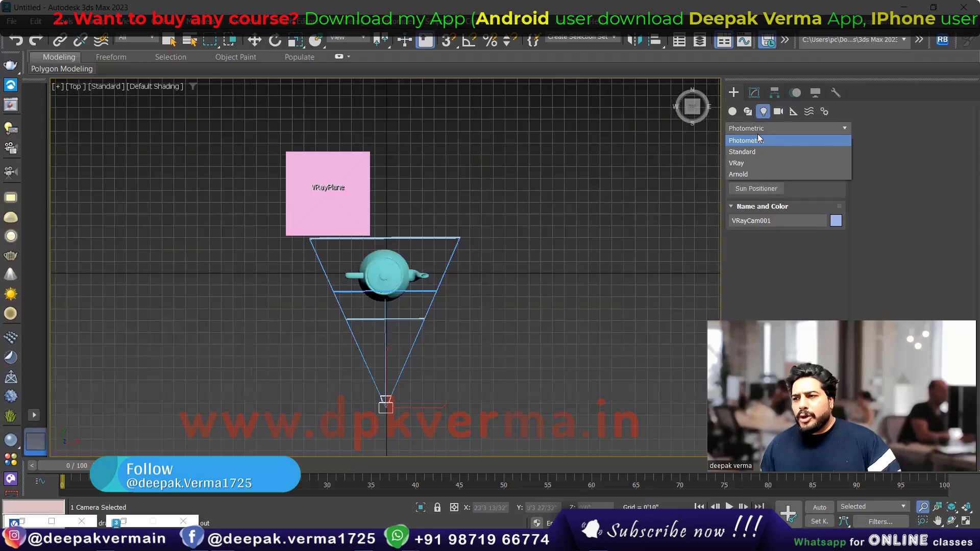
click(740, 162)
click(756, 173)
drag(237, 202, 523, 358)
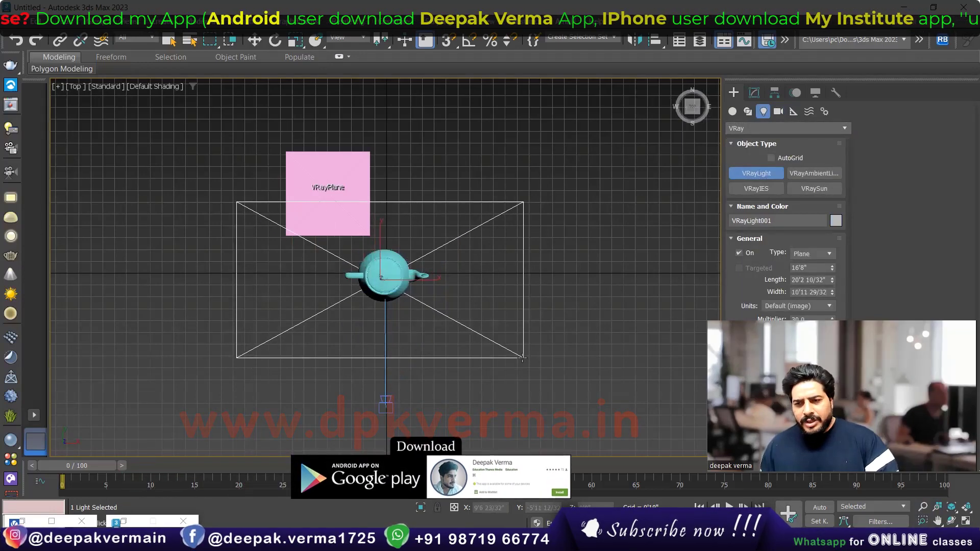
Step: In Front view, move VRayLight001 high above the teapot, shining down
key(f)
key(w)
drag(390, 335, 389, 164)
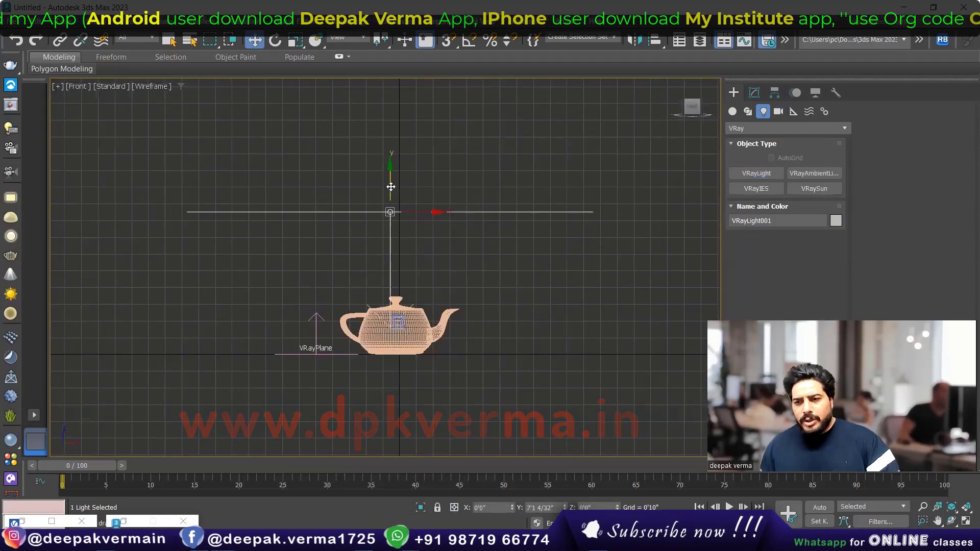
click(755, 92)
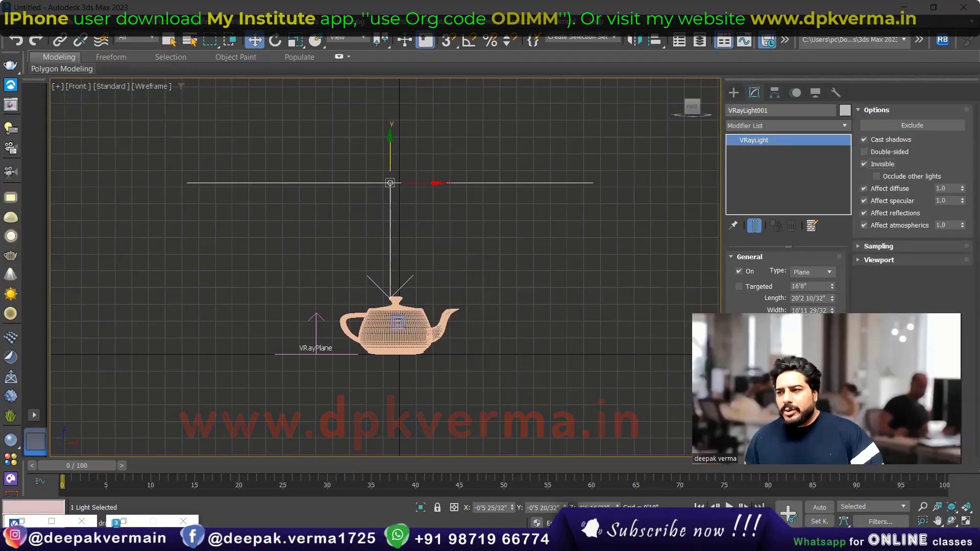
drag(390, 160, 391, 143)
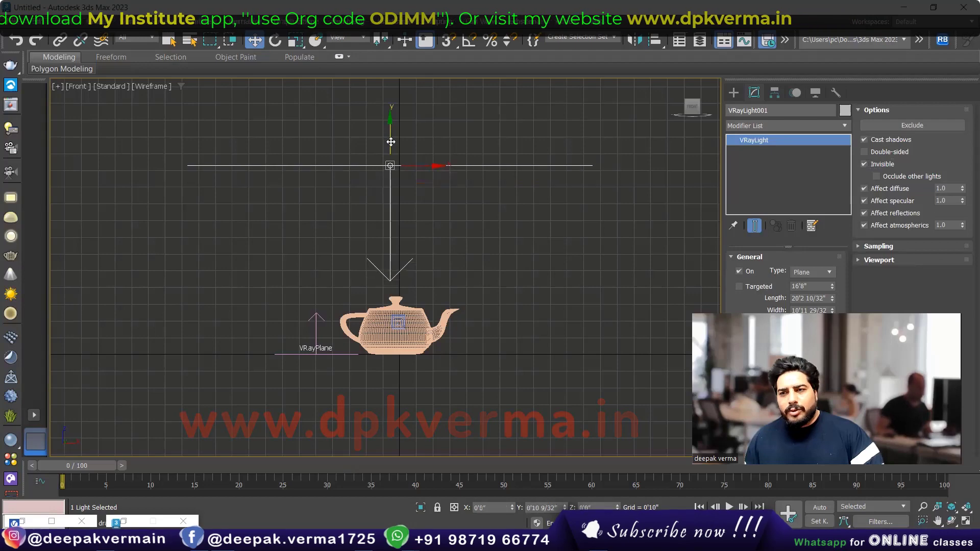
Step: Render the teapot from the camera view with edged faces shown
key(c)
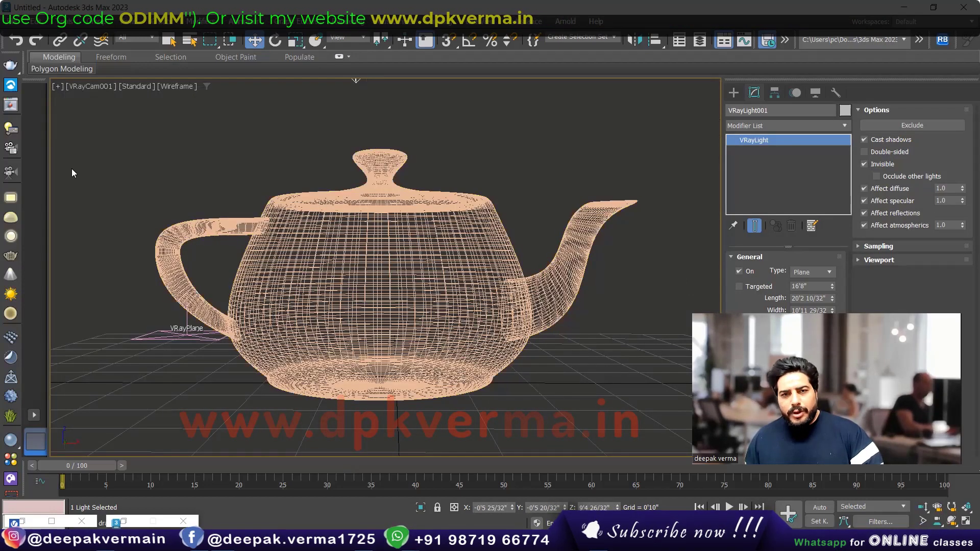
key(F3)
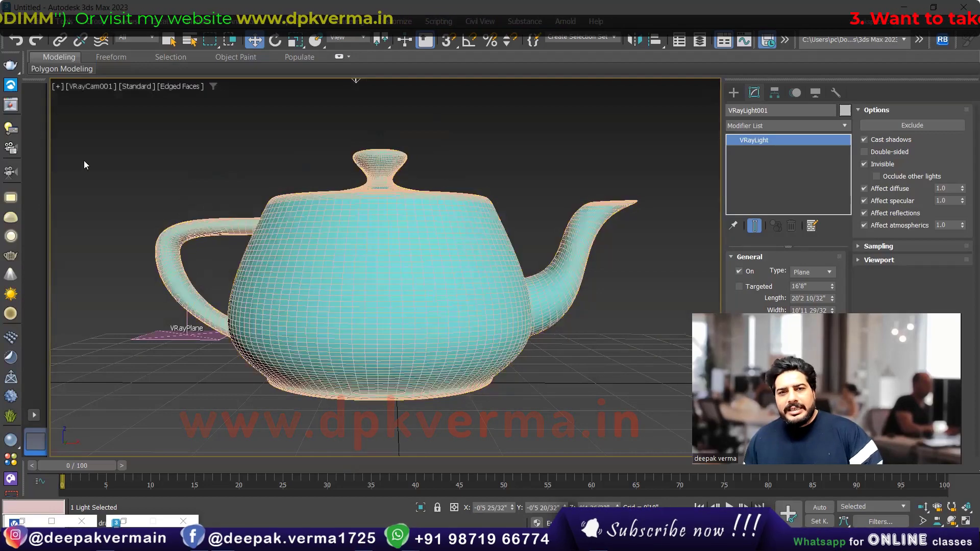
click(9, 105)
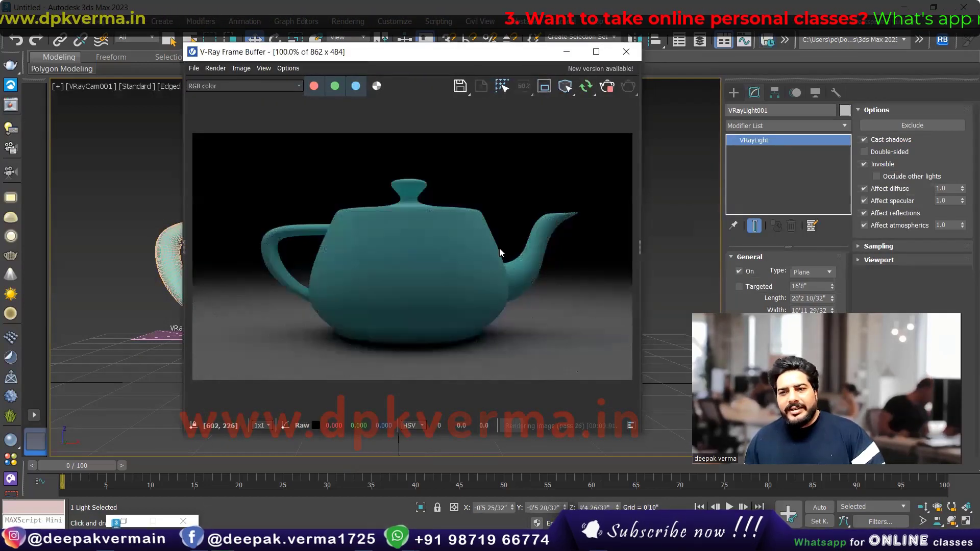
drag(469, 58, 396, 288)
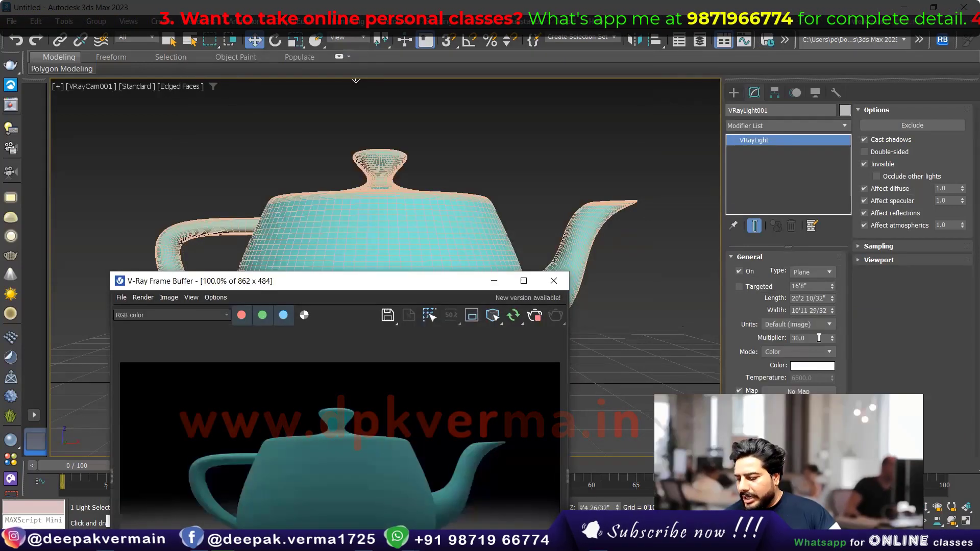
Step: Set the VRayLight Multiplier to 50 in the Modify panel
click(812, 338)
text(40)
key(Return)
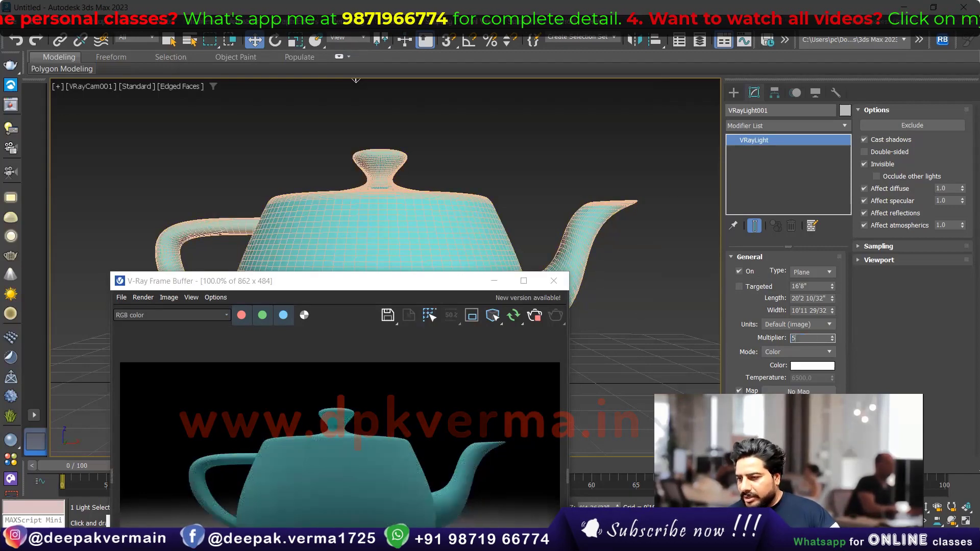
text(50)
key(Return)
drag(391, 286, 430, 83)
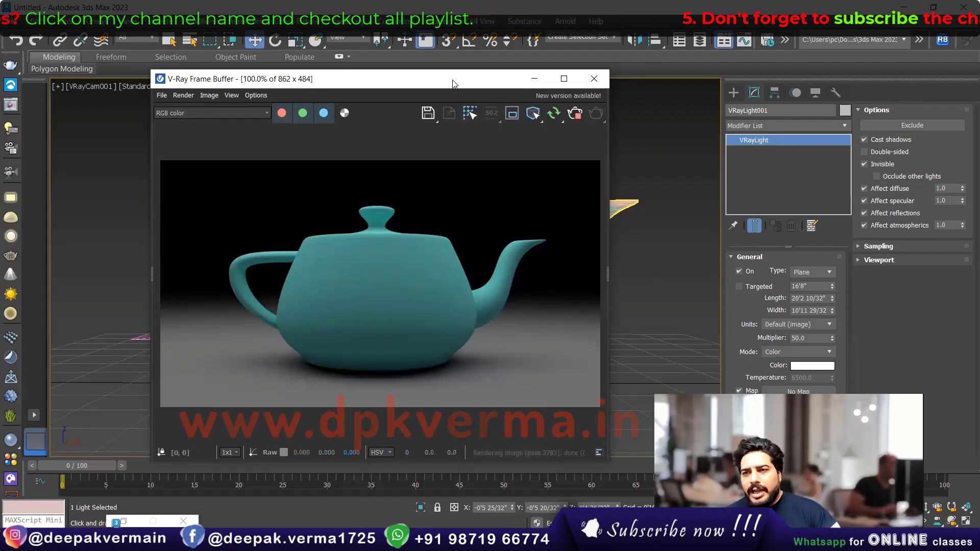
drag(453, 81, 429, 42)
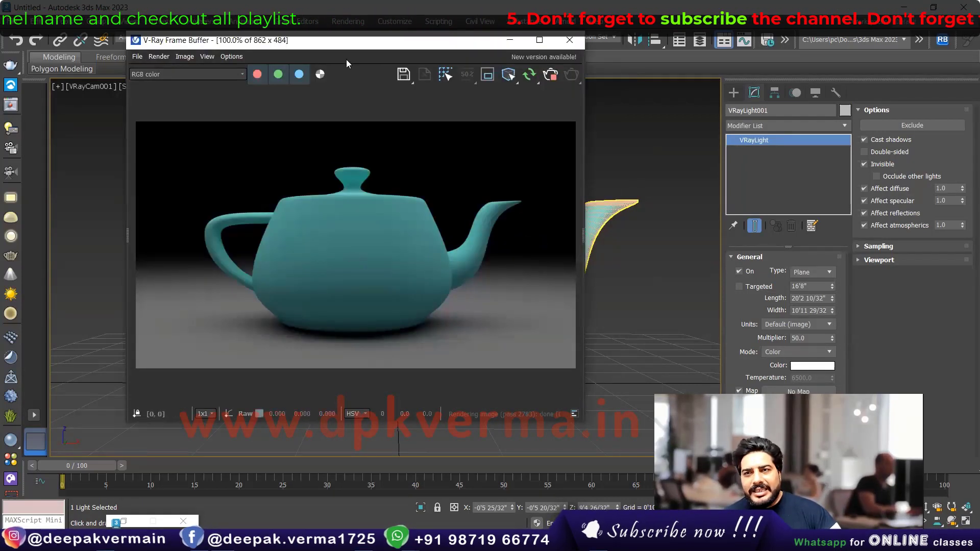
drag(346, 40, 356, 43)
scroll(371, 240, up, 2)
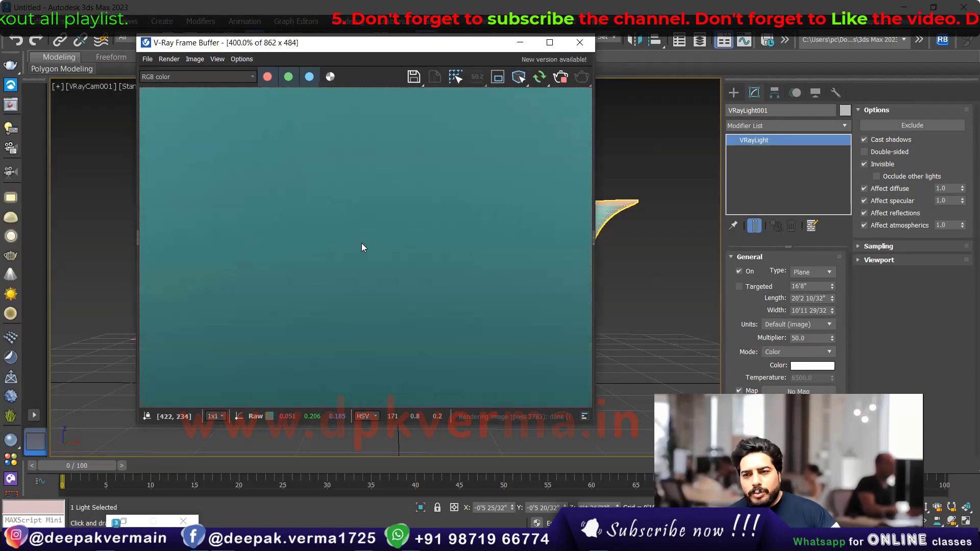
scroll(362, 244, up, 2)
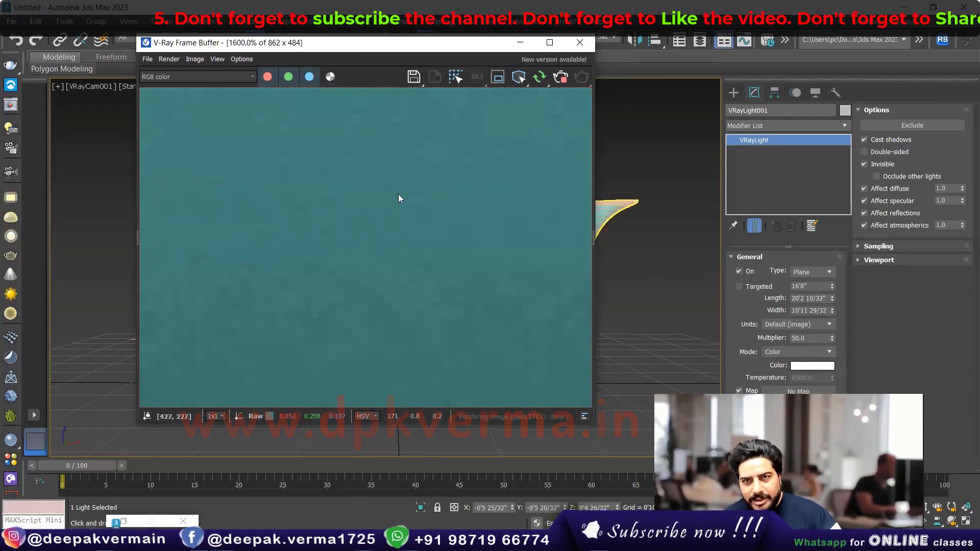
scroll(348, 214, up, 1)
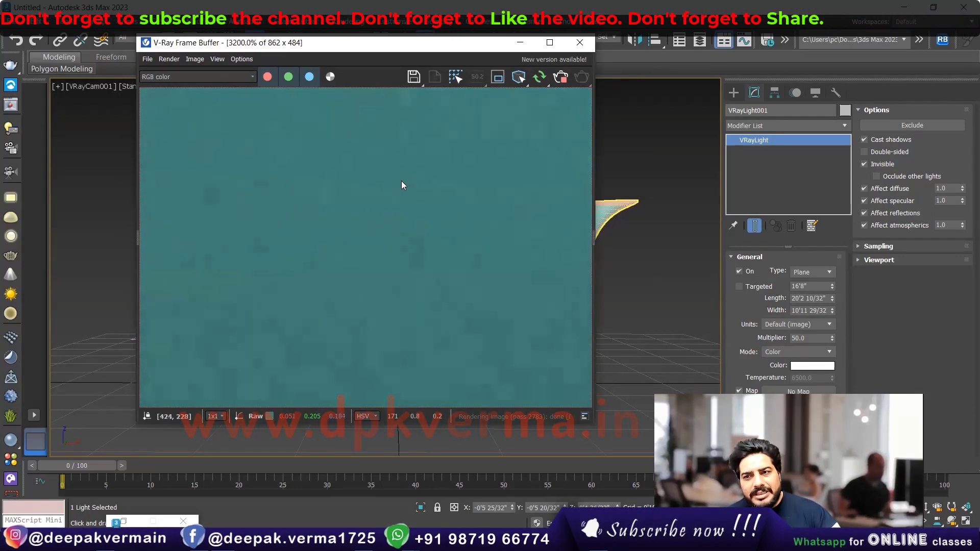
scroll(414, 246, down, 4)
scroll(328, 249, up, 2)
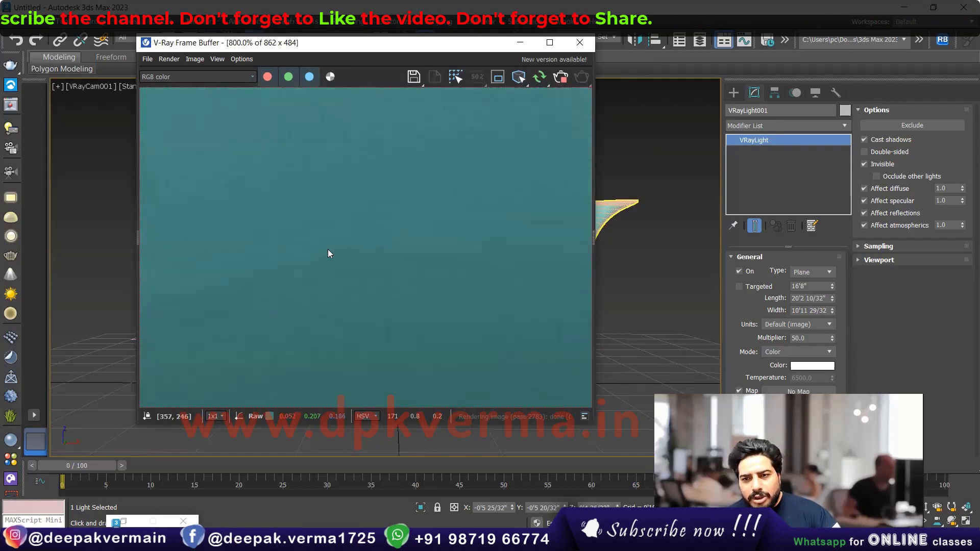
scroll(234, 227, down, 3)
scroll(186, 202, up, 3)
scroll(184, 205, down, 1)
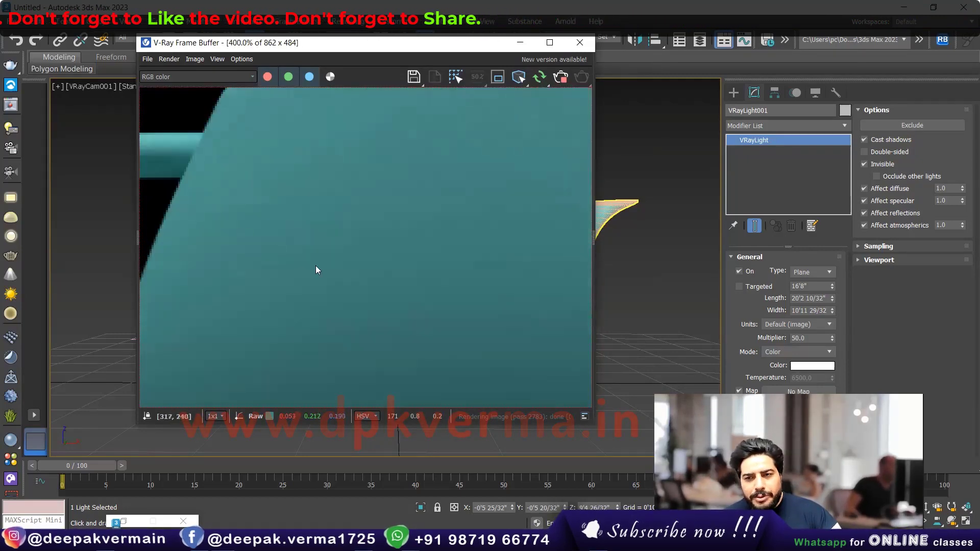
scroll(415, 275, down, 1)
scroll(398, 269, down, 2)
scroll(359, 267, up, 1)
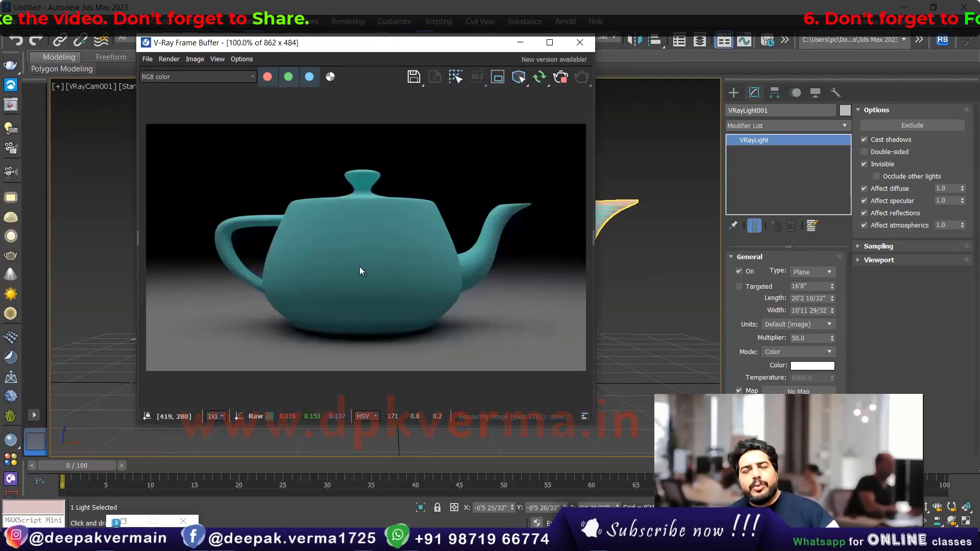
drag(359, 48, 376, 47)
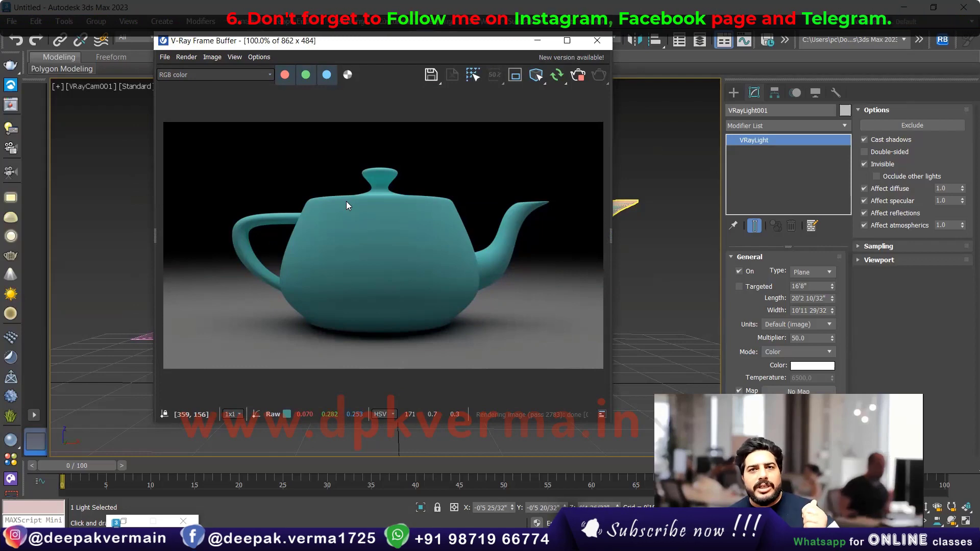
drag(414, 49, 375, 106)
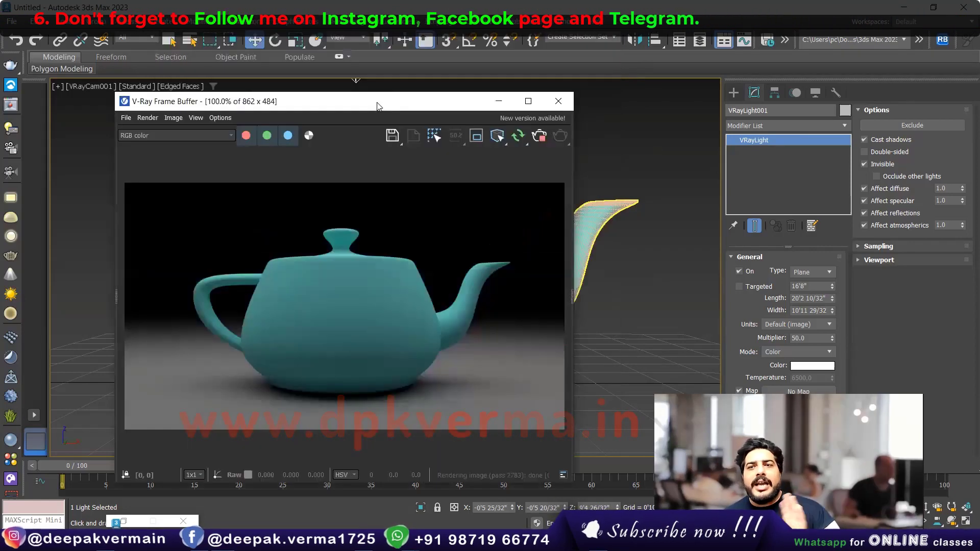
Step: In Render Setup's V-Ray tab, keep the Progressive sampler and check Max. subdivs 100
click(352, 21)
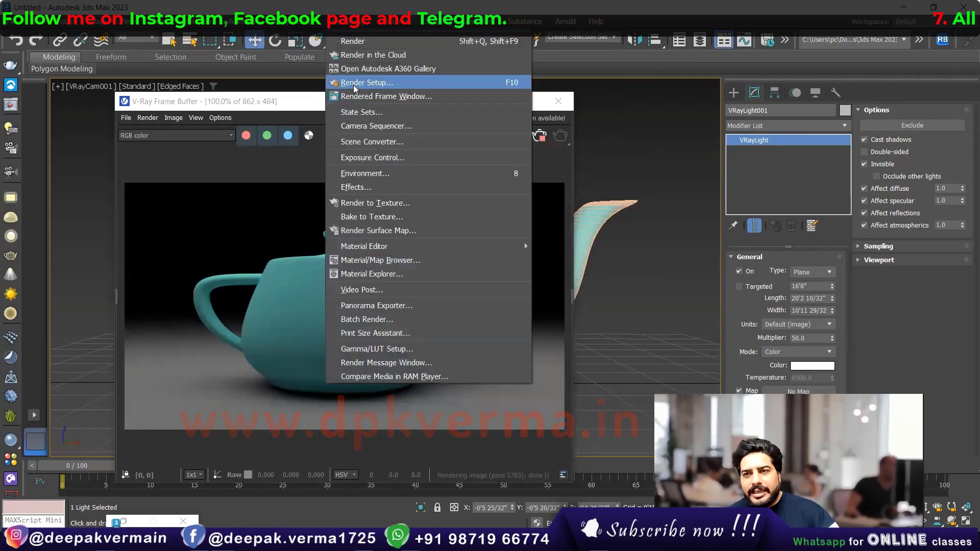
click(367, 83)
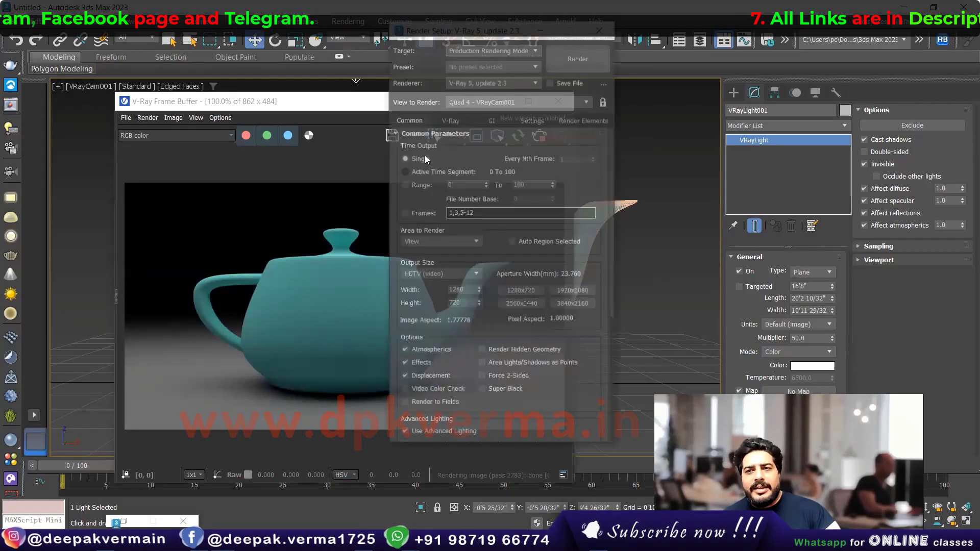
click(387, 111)
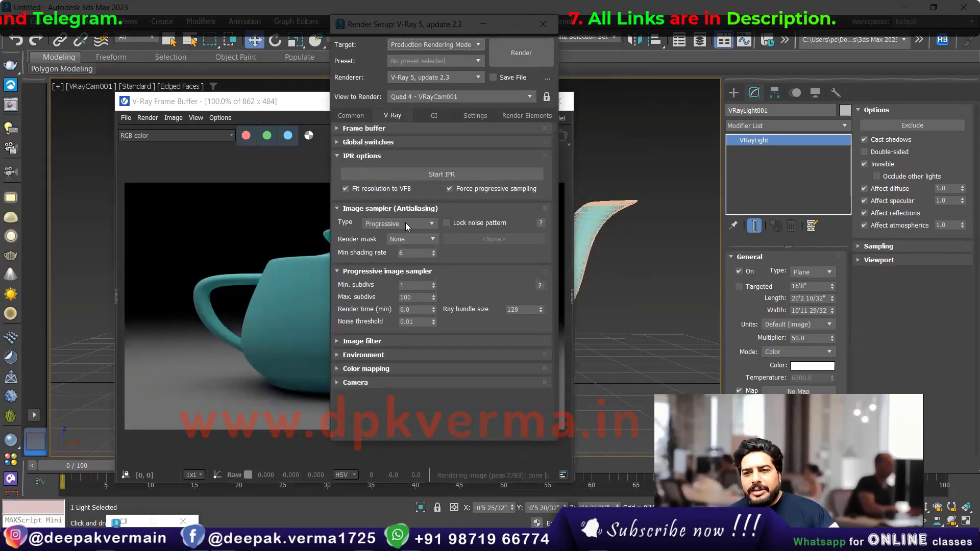
click(384, 223)
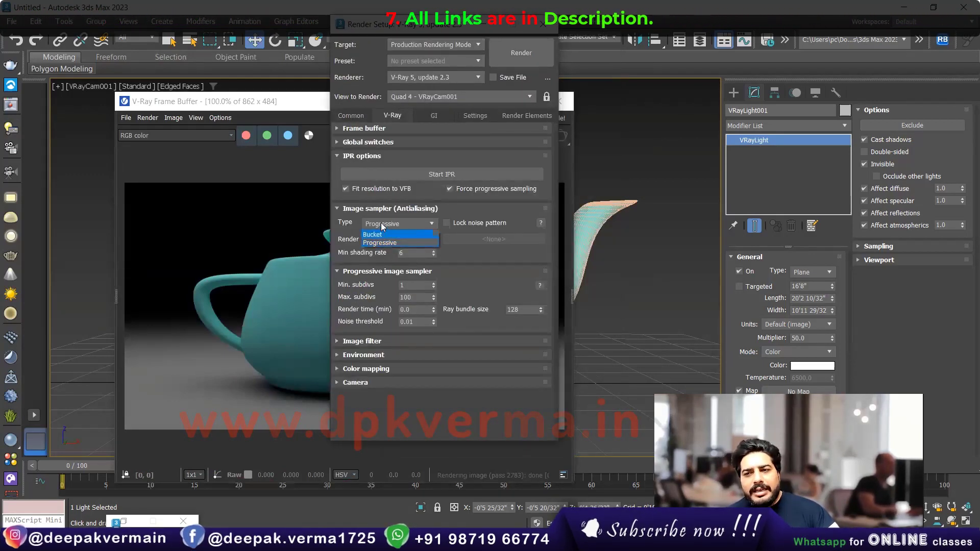
click(382, 243)
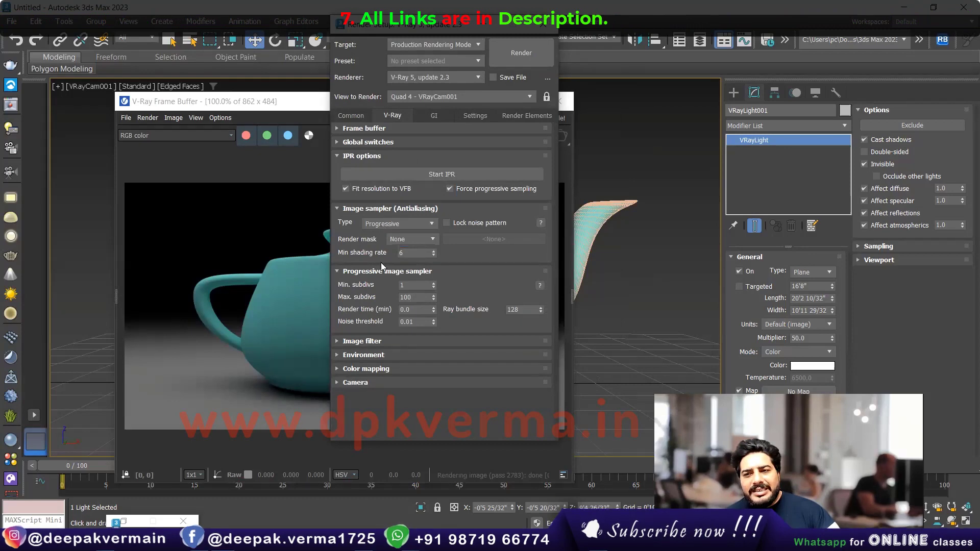
double_click(411, 297)
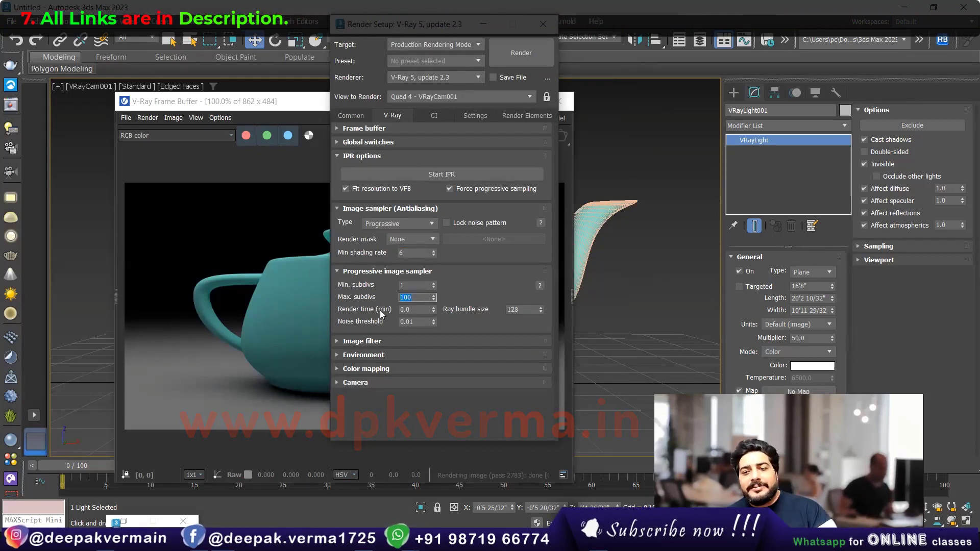
Step: Expand Color mapping and keep Reinhard as the type
click(365, 370)
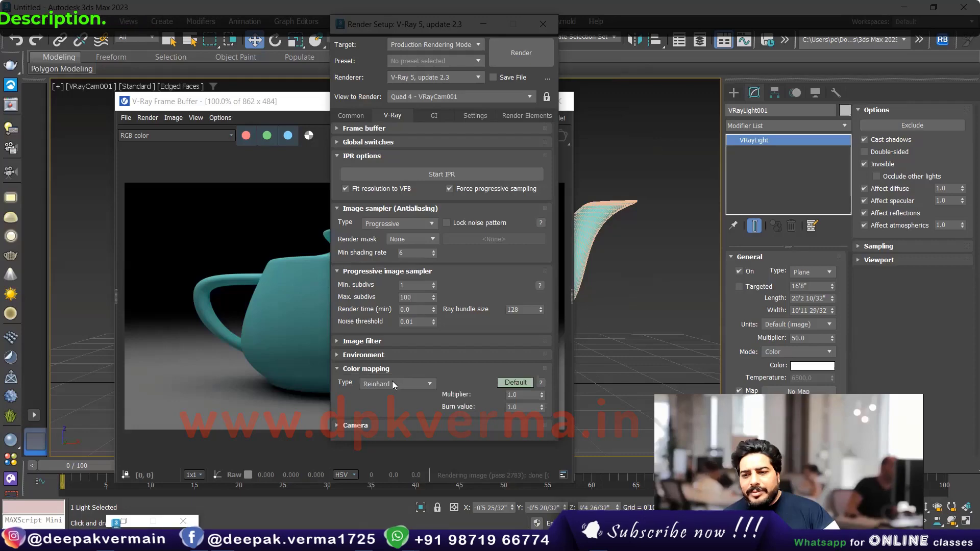
click(394, 384)
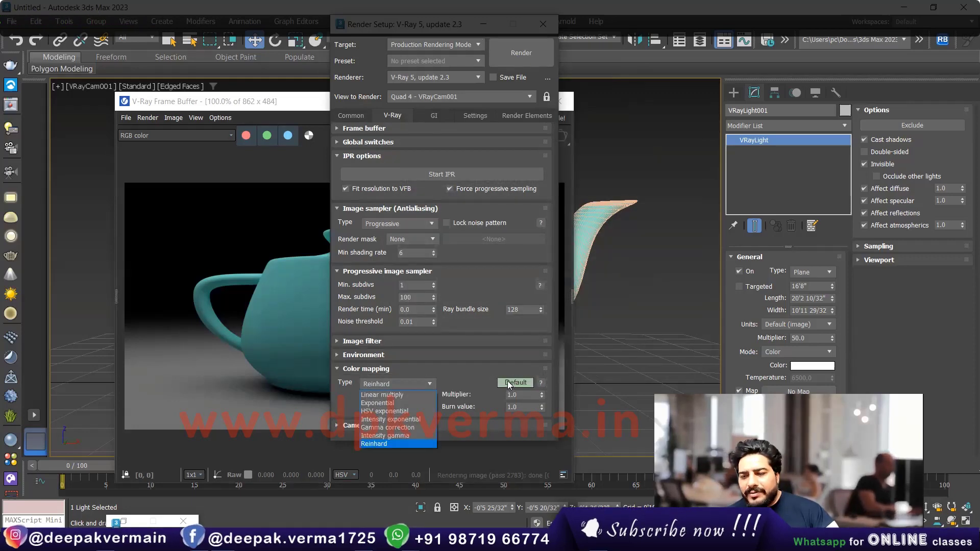
click(507, 381)
right_click(507, 381)
key(Escape)
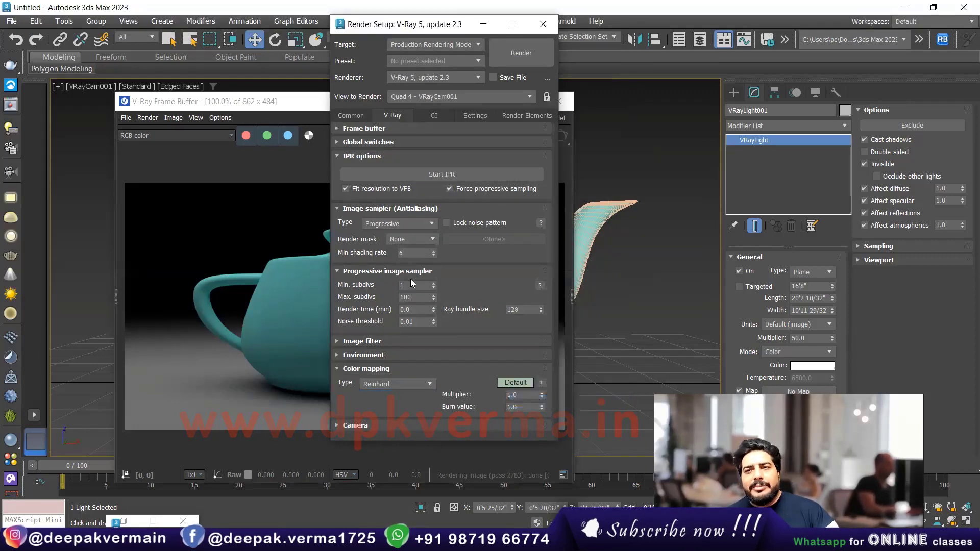
Step: Check the 0.01 noise threshold on the V-Ray tab, then bring up the GI tab
key(F10)
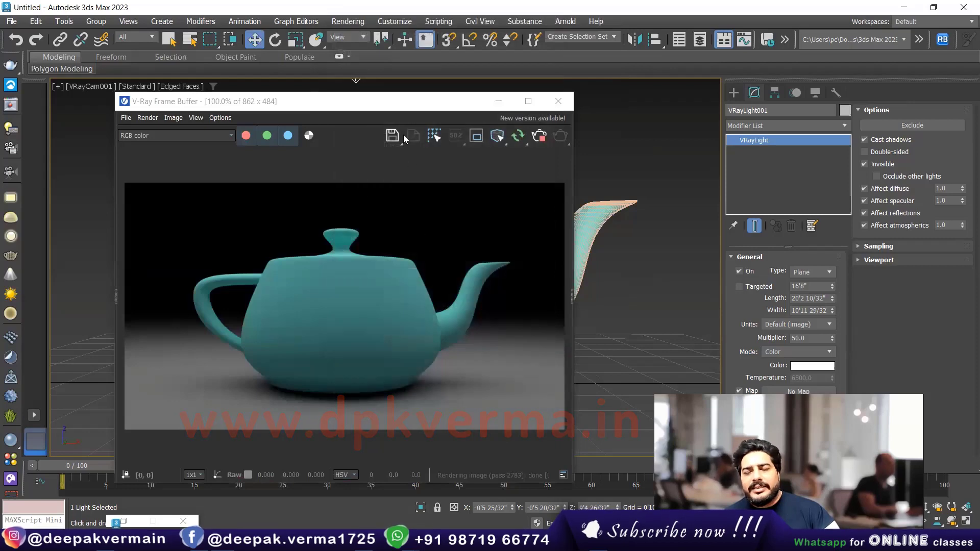
key(F10)
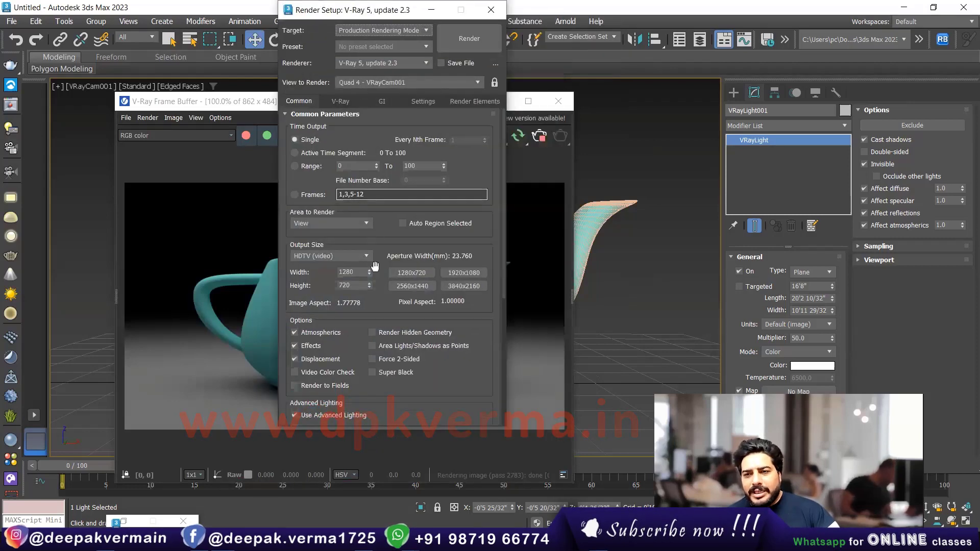
click(340, 101)
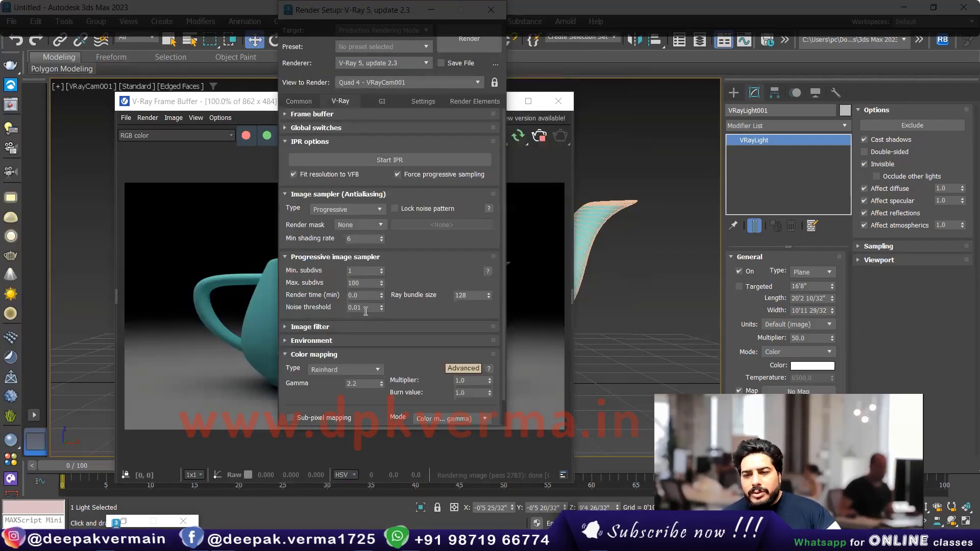
drag(357, 308, 341, 307)
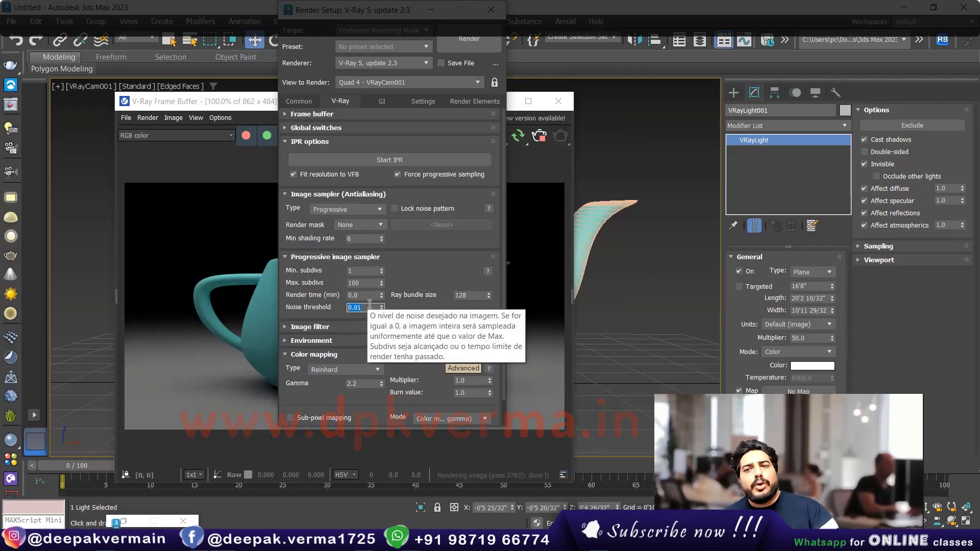
click(377, 106)
Step: Expand Light cache and check its Subdivs value of 1000
click(310, 252)
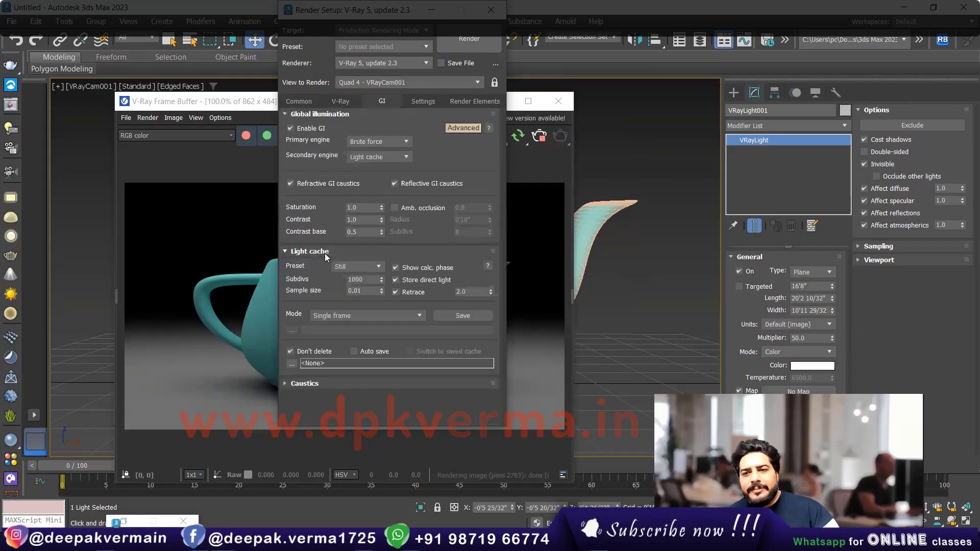
double_click(348, 280)
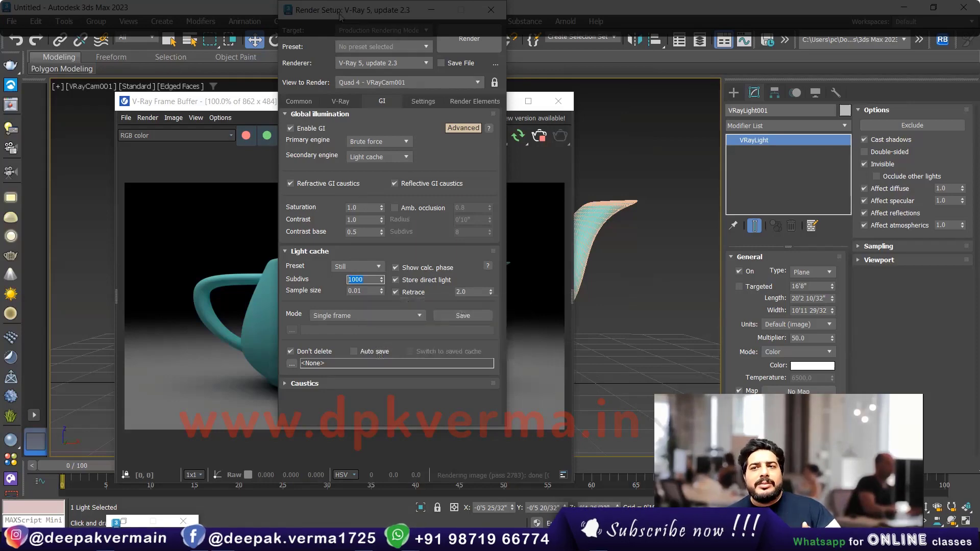
drag(347, 10, 435, 31)
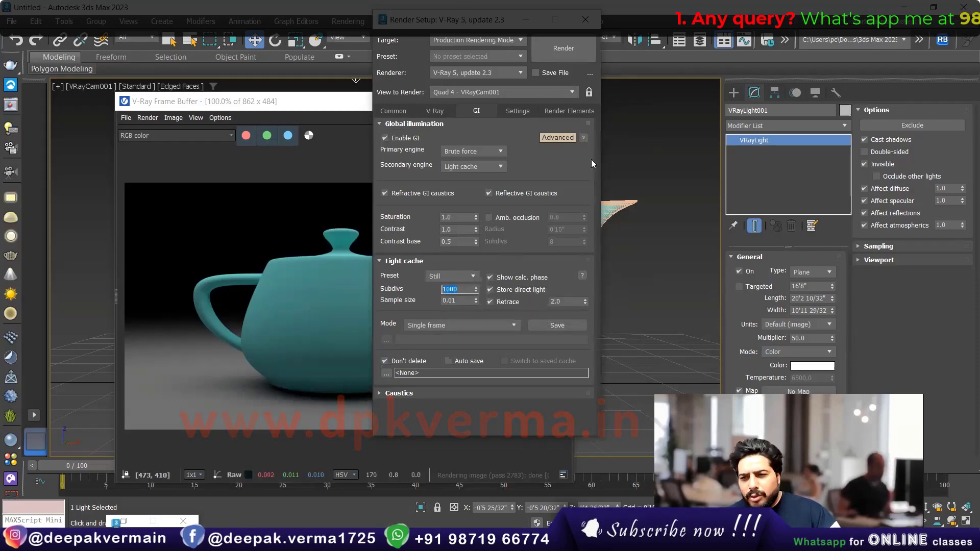
Step: Cycle through the Common and GI tabs, ending on the V-Ray renderer settings
click(435, 111)
click(393, 110)
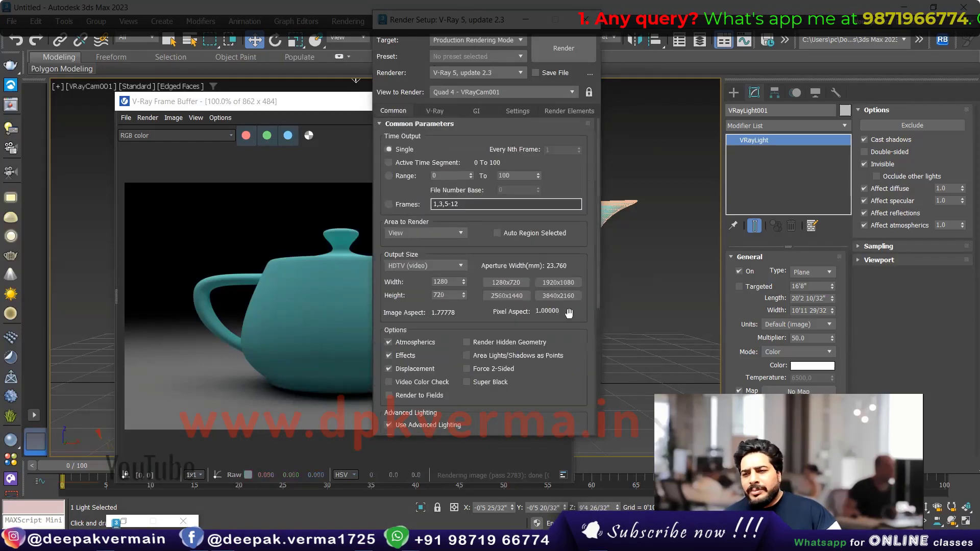
click(473, 112)
click(432, 111)
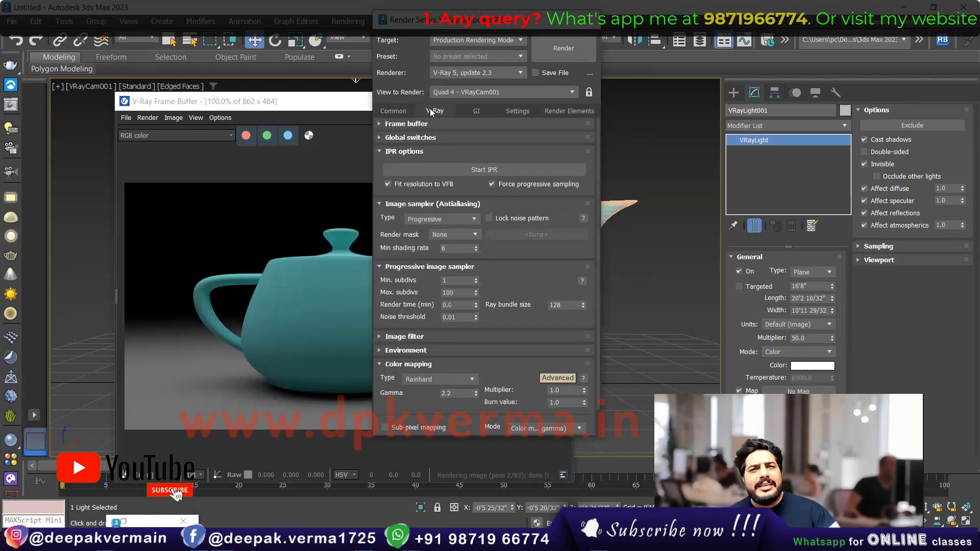
drag(443, 25, 475, 33)
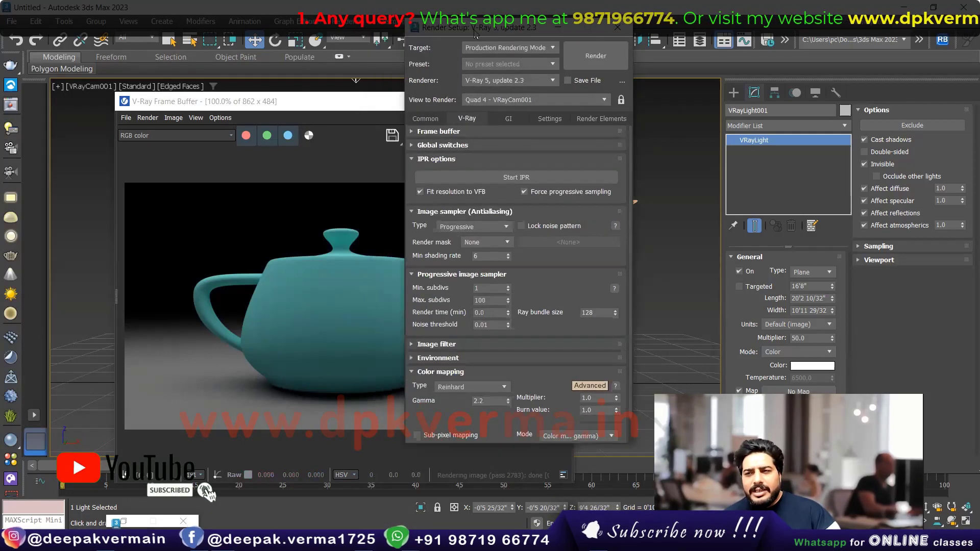
Step: Add a VRayDenoiser element under Render Elements and tick Enable
click(591, 121)
click(433, 160)
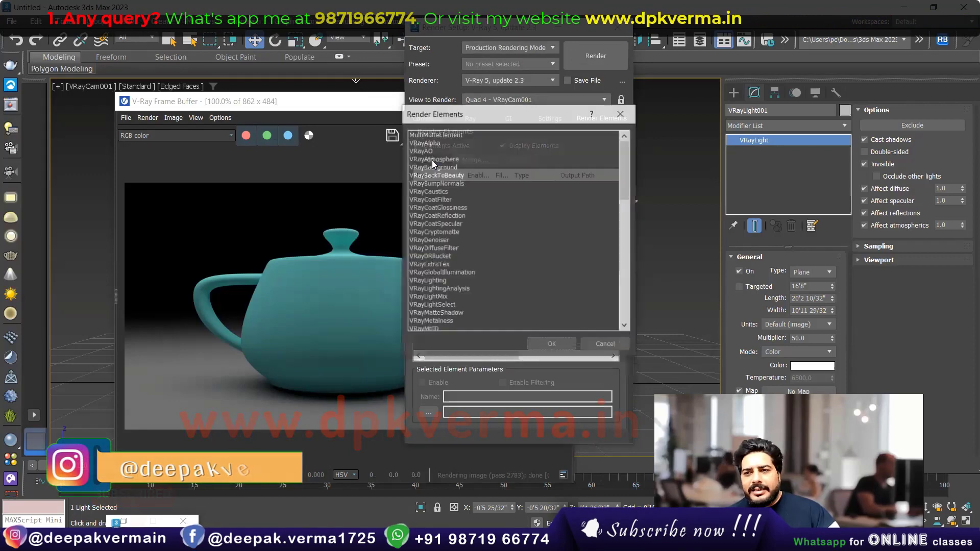
click(447, 241)
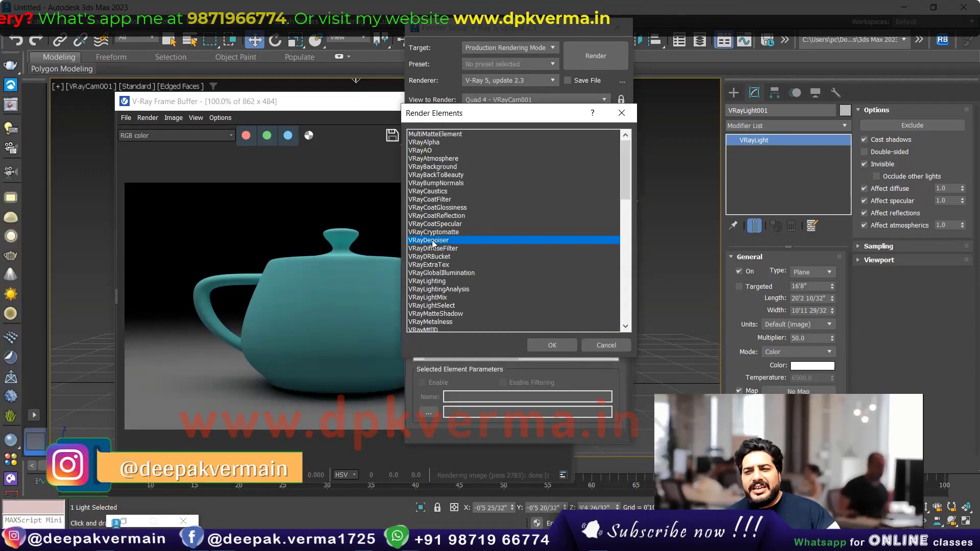
click(543, 342)
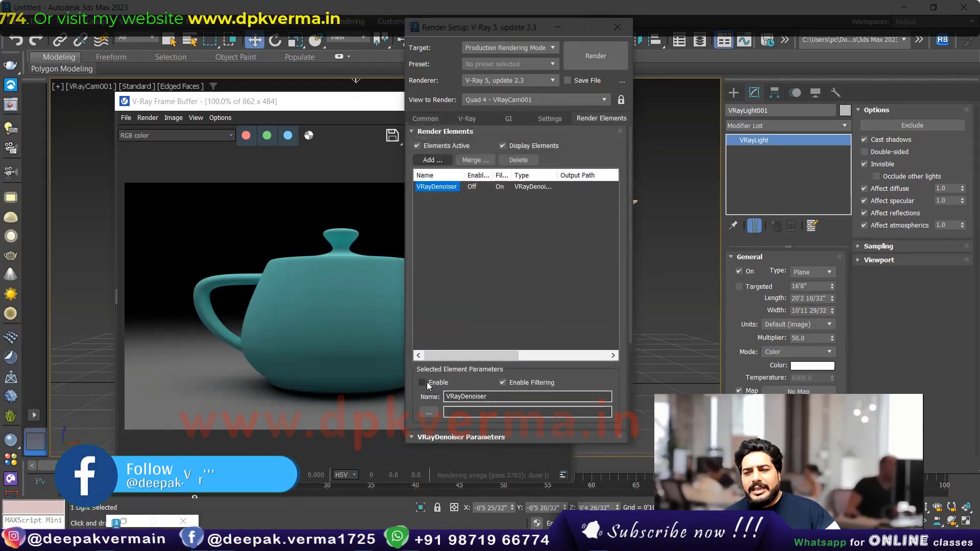
click(427, 382)
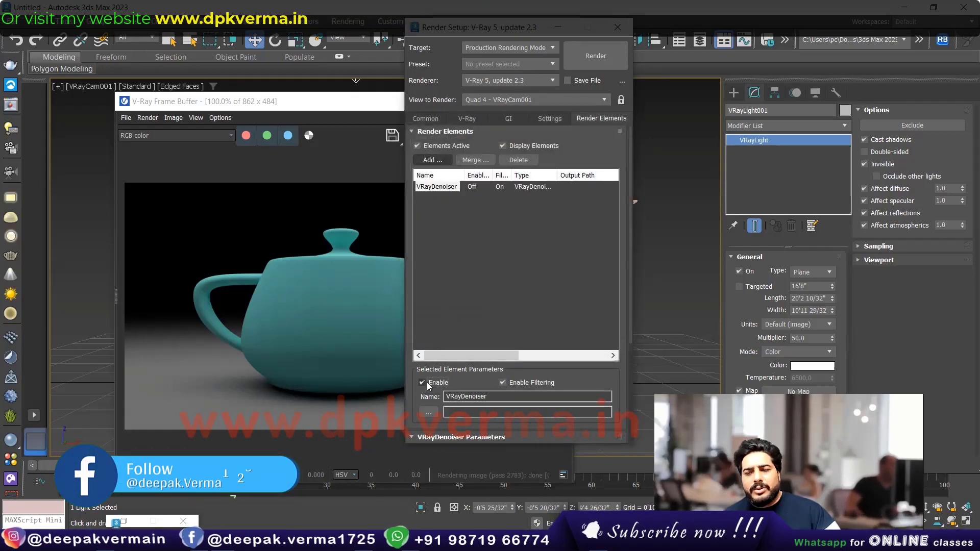
Step: Close Render Setup and save the teapot render to the frame buffer History
click(618, 27)
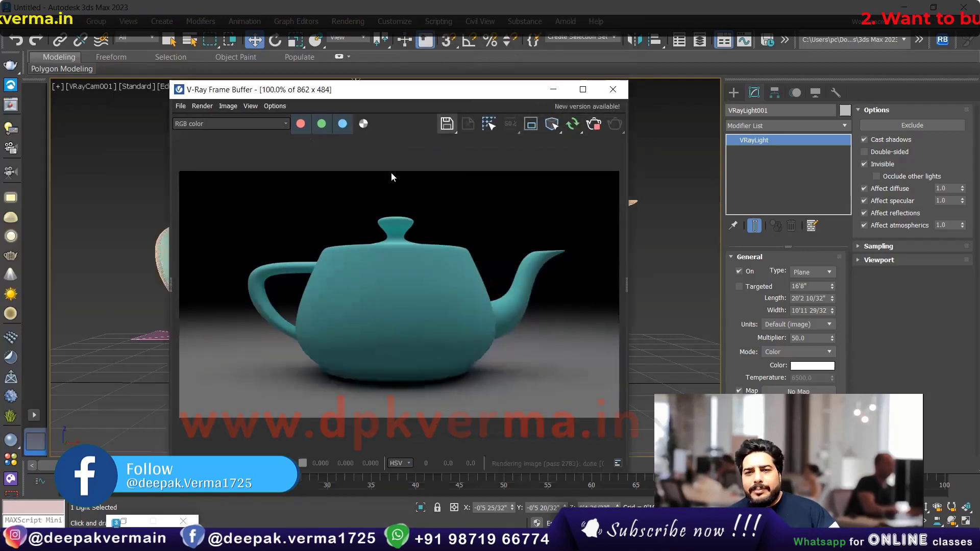
click(171, 287)
drag(245, 90, 322, 88)
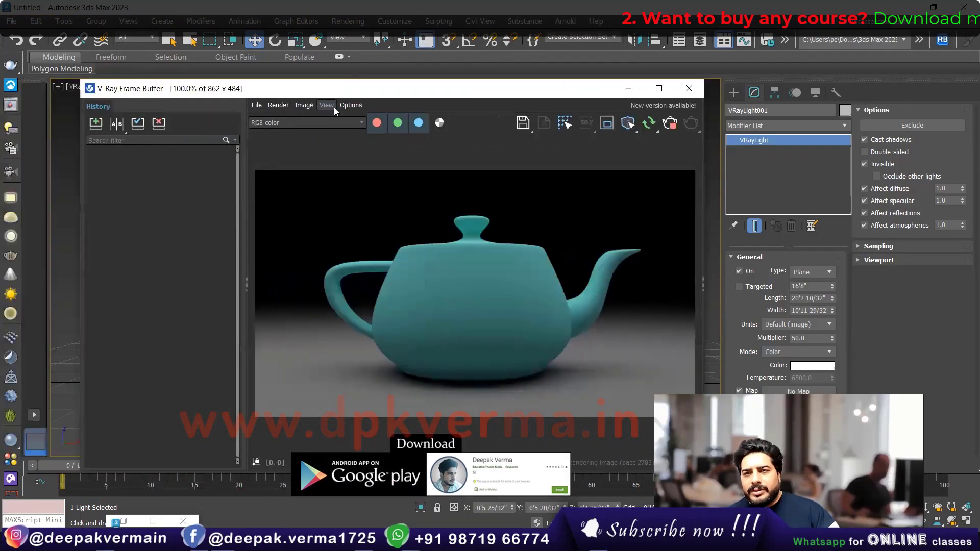
click(353, 105)
click(669, 123)
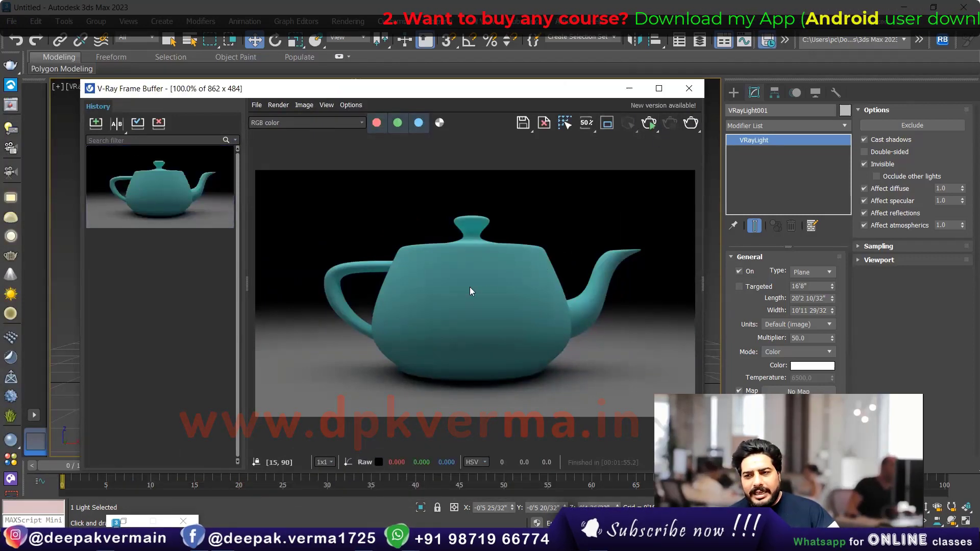
Step: Reposition the V-Ray Frame Buffer and widen it to reveal the Layers panel
drag(306, 90, 286, 77)
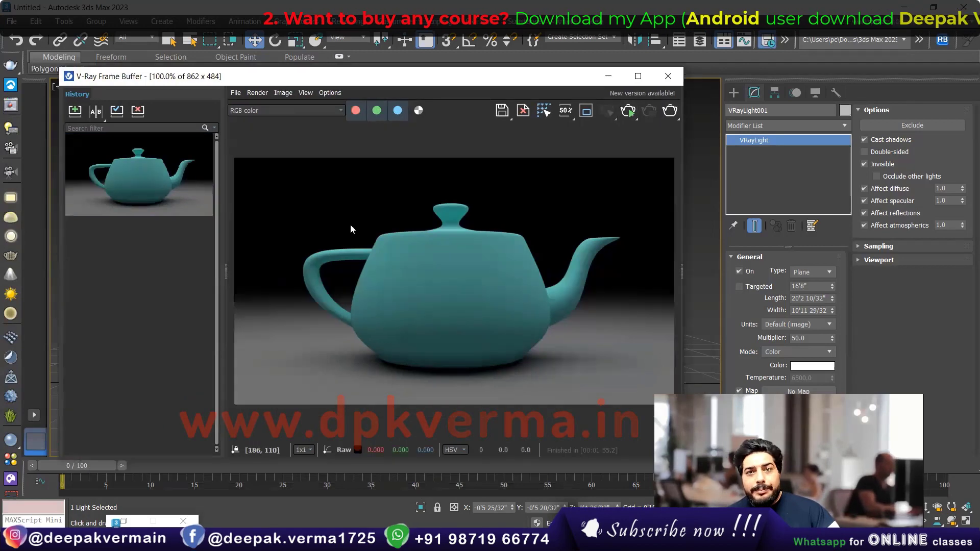
drag(468, 82, 461, 74)
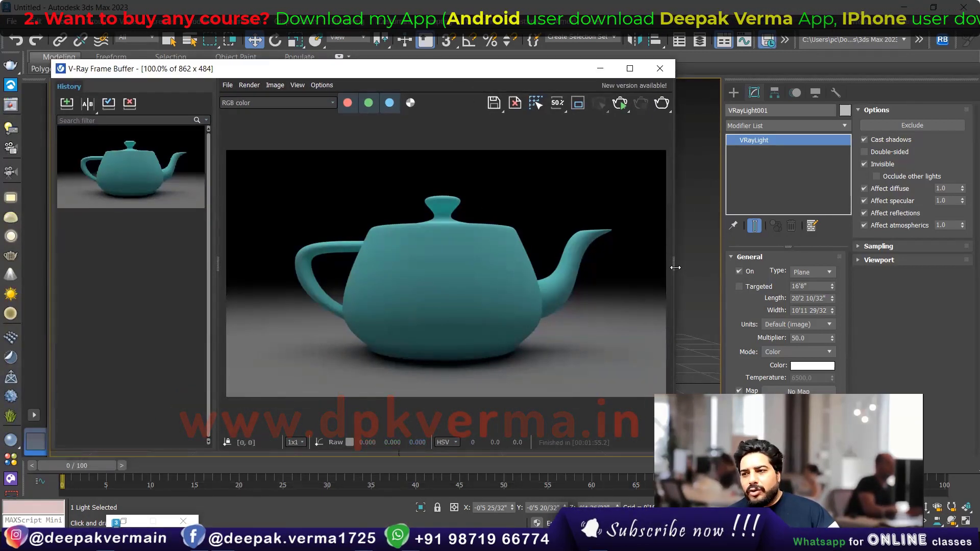
drag(675, 264, 915, 264)
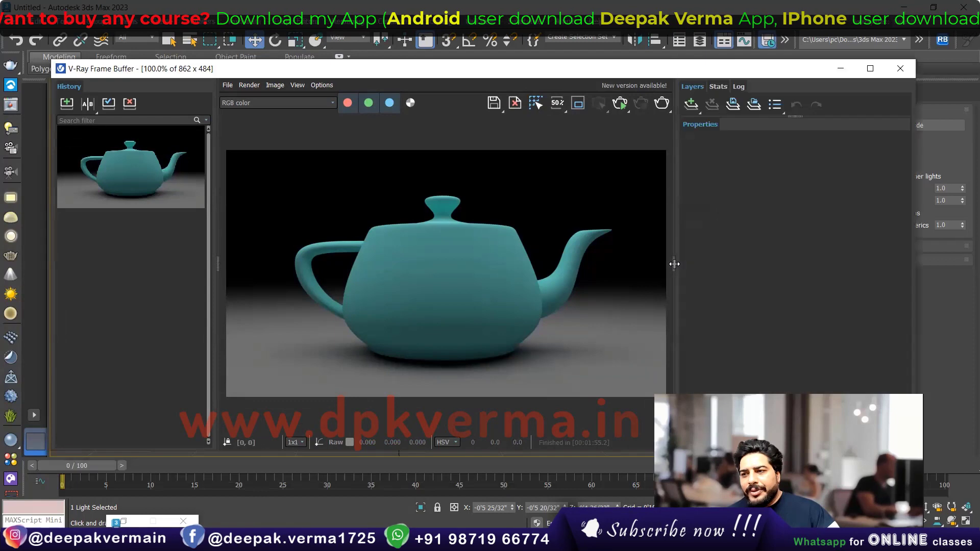
Step: Render the teapot, turn on the Denoiser layer, and save the denoised render to history
click(620, 105)
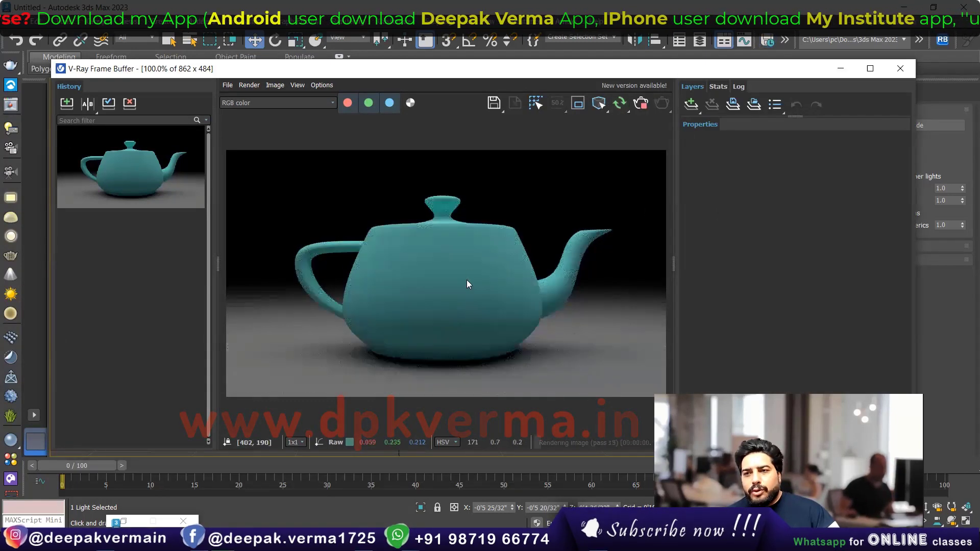
drag(795, 116, 795, 261)
click(688, 172)
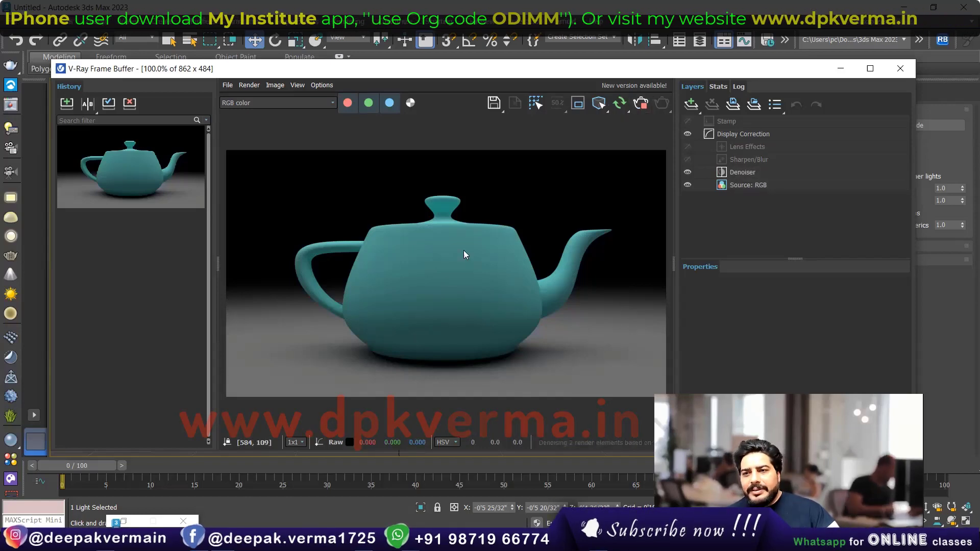
click(641, 105)
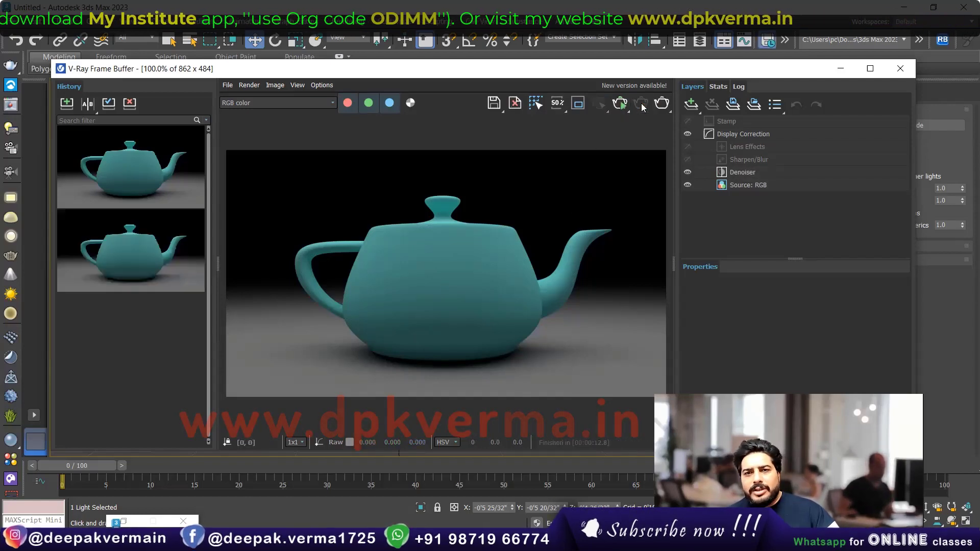
Step: Zoom in to inspect the render, zoom back out, and turn on A/B comparison
scroll(433, 284, up, 1)
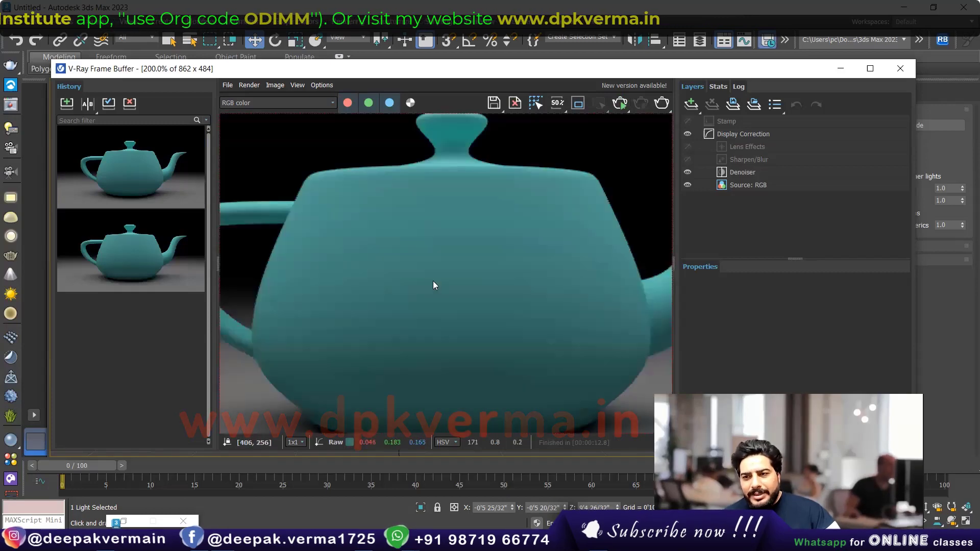
scroll(434, 283, up, 2)
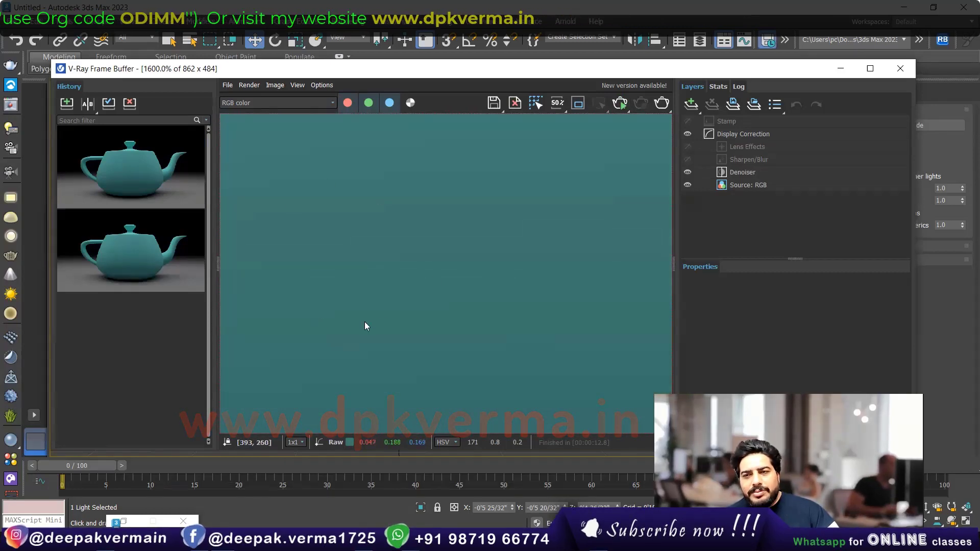
scroll(406, 318, down, 3)
scroll(407, 318, down, 1)
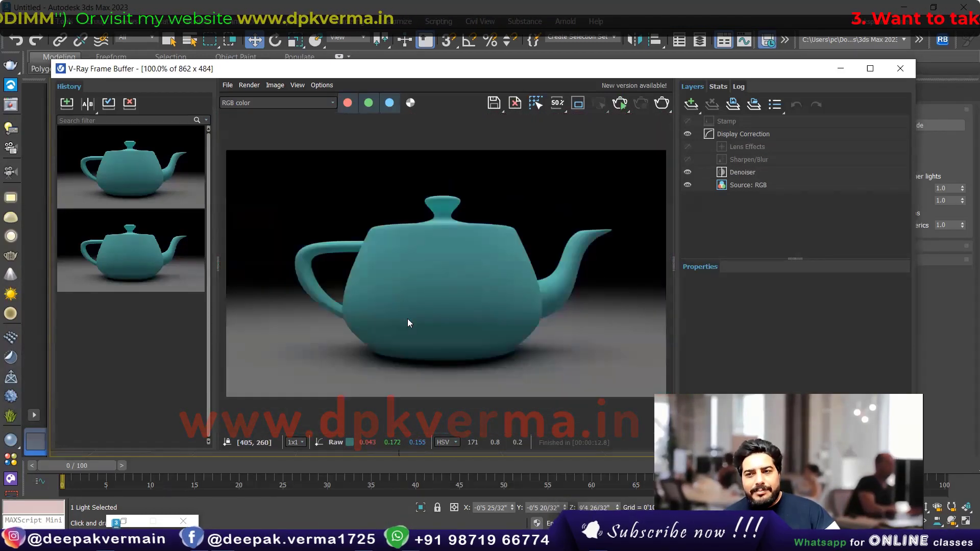
click(84, 105)
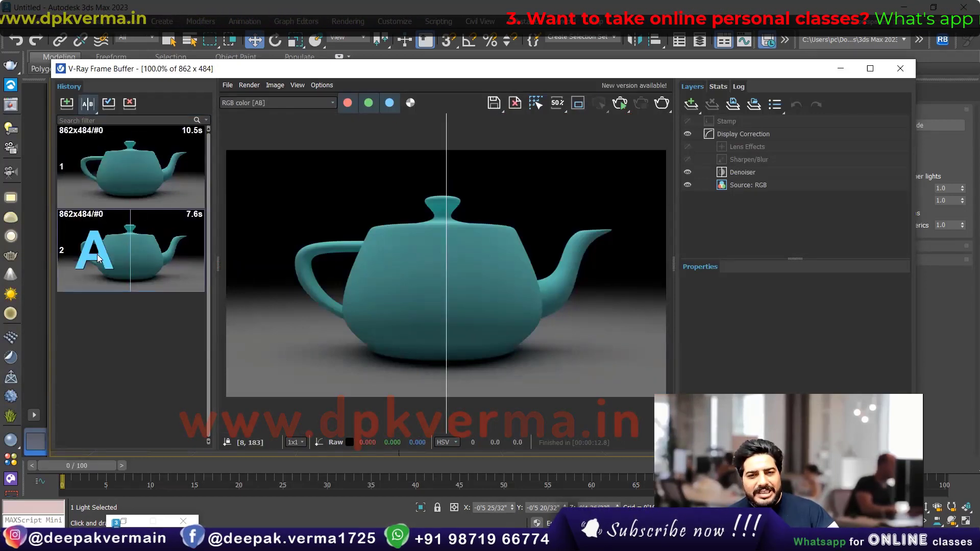
Step: Compare history render 2 as A against render 1 as B, moving the split over the lid
click(98, 258)
click(159, 187)
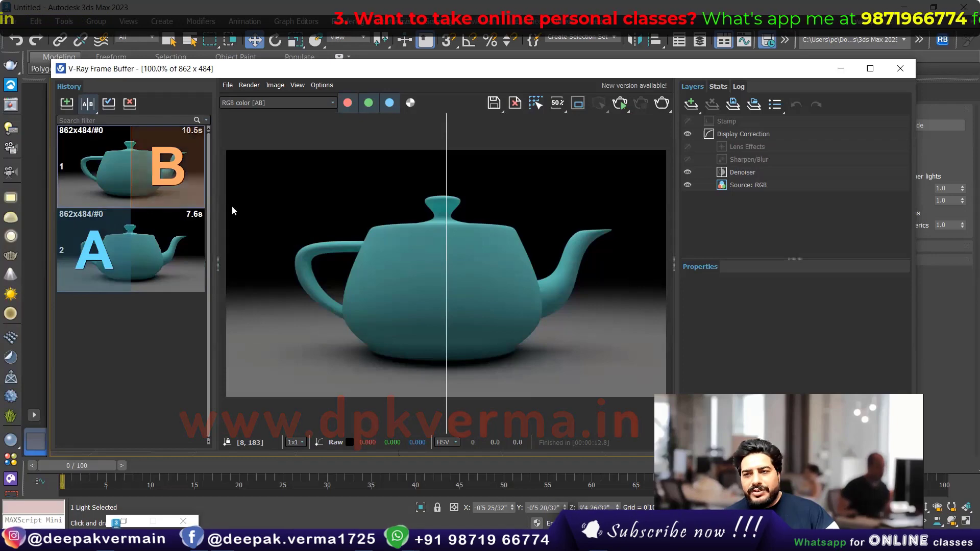
scroll(449, 229, up, 2)
scroll(443, 219, up, 1)
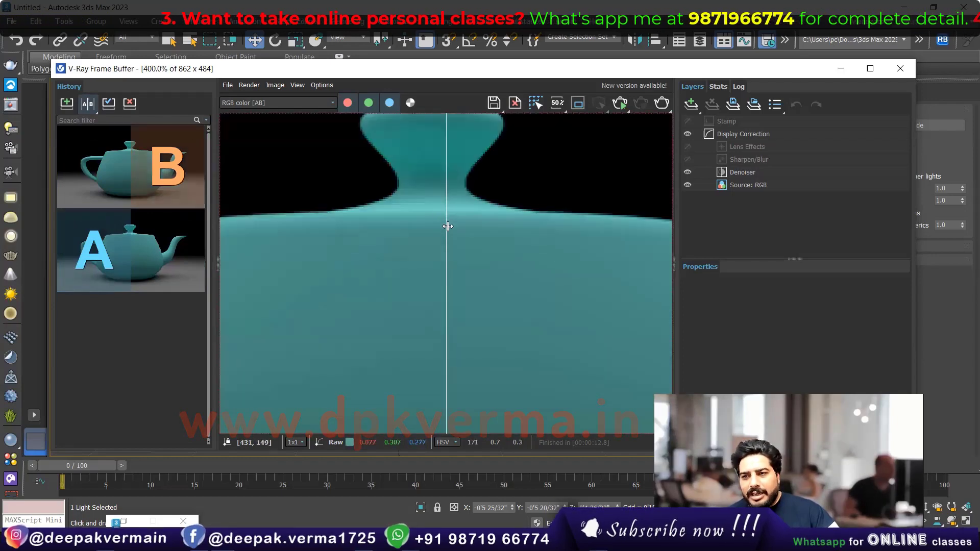
drag(448, 226, 413, 230)
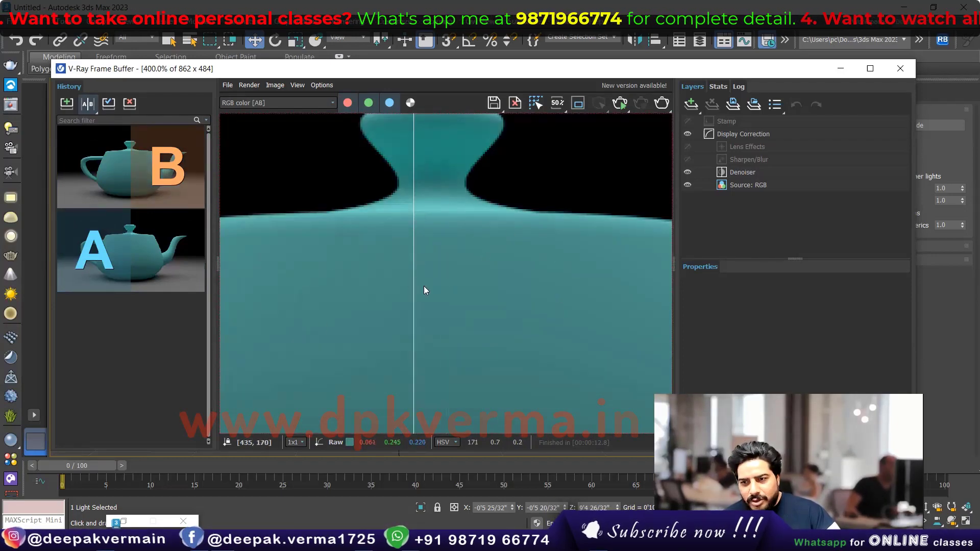
drag(415, 289, 464, 300)
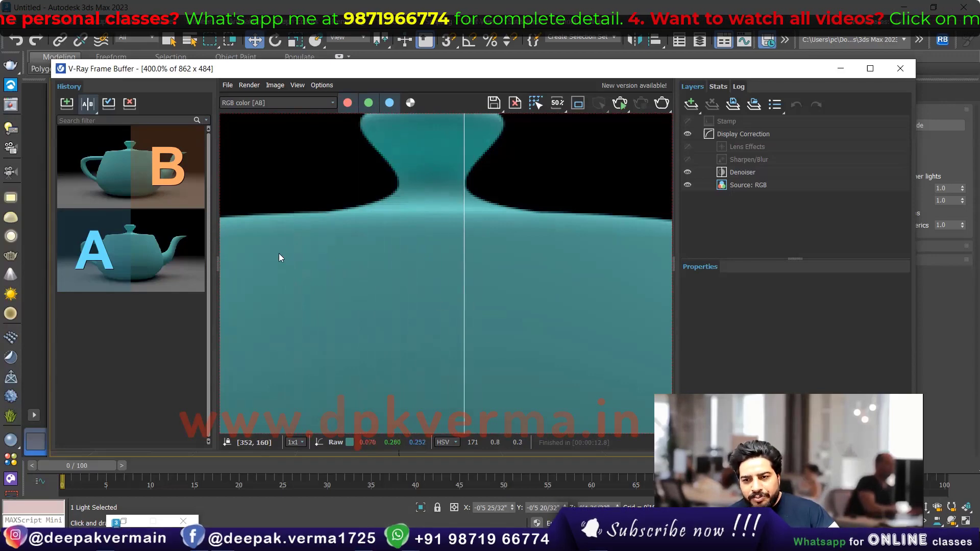
Step: Sweep the comparison split across the teapot and lid while zooming in and out
scroll(404, 296, up, 2)
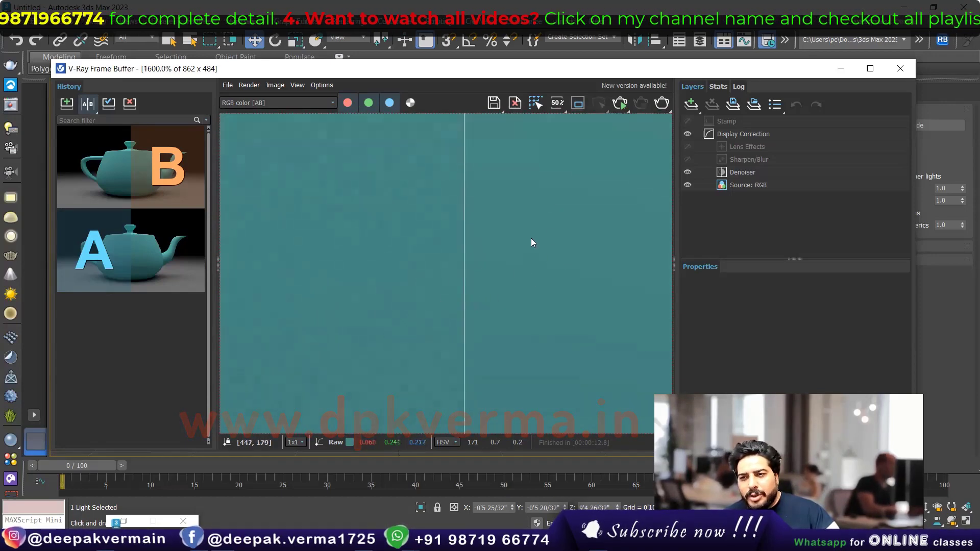
scroll(534, 242, down, 2)
drag(461, 278, 436, 293)
scroll(437, 293, up, 2)
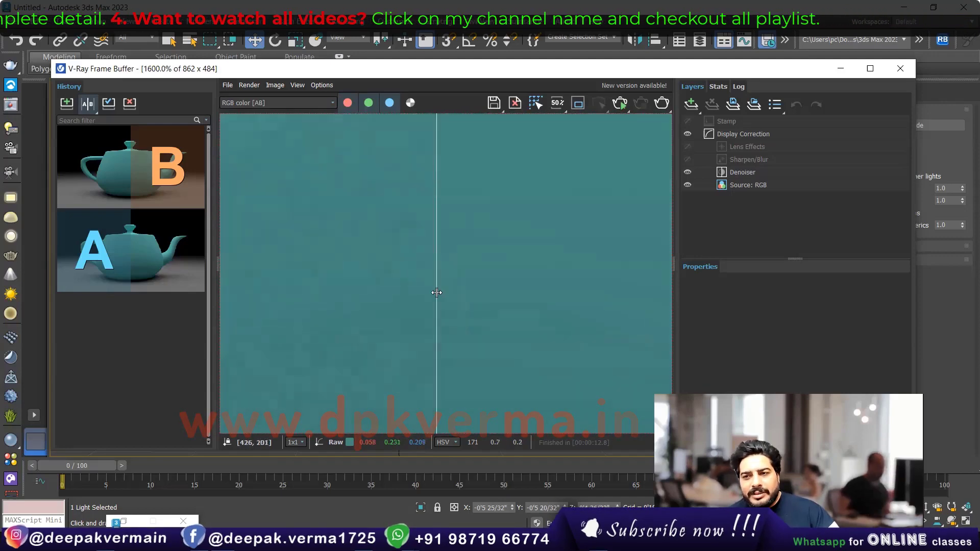
scroll(531, 266, down, 1)
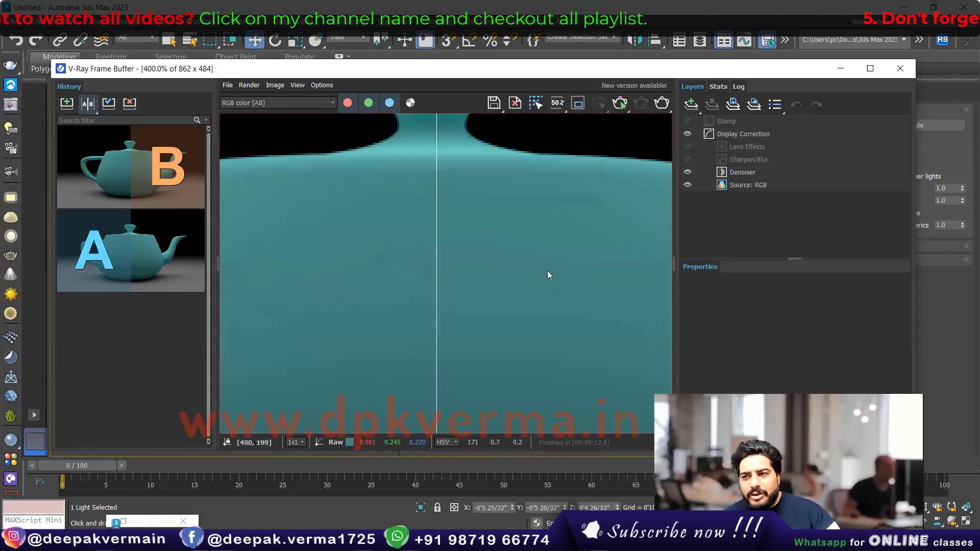
scroll(542, 284, down, 1)
scroll(437, 296, down, 3)
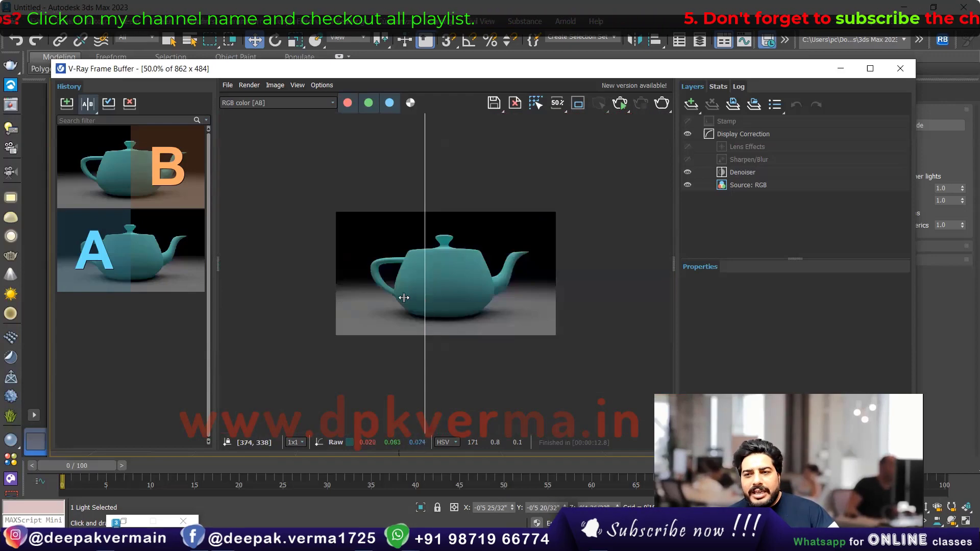
mouse_move(437, 295)
mouse_down()
mouse_move(347, 297)
mouse_move(447, 299)
mouse_up()
scroll(504, 264, up, 2)
scroll(504, 265, down, 1)
scroll(443, 253, up, 2)
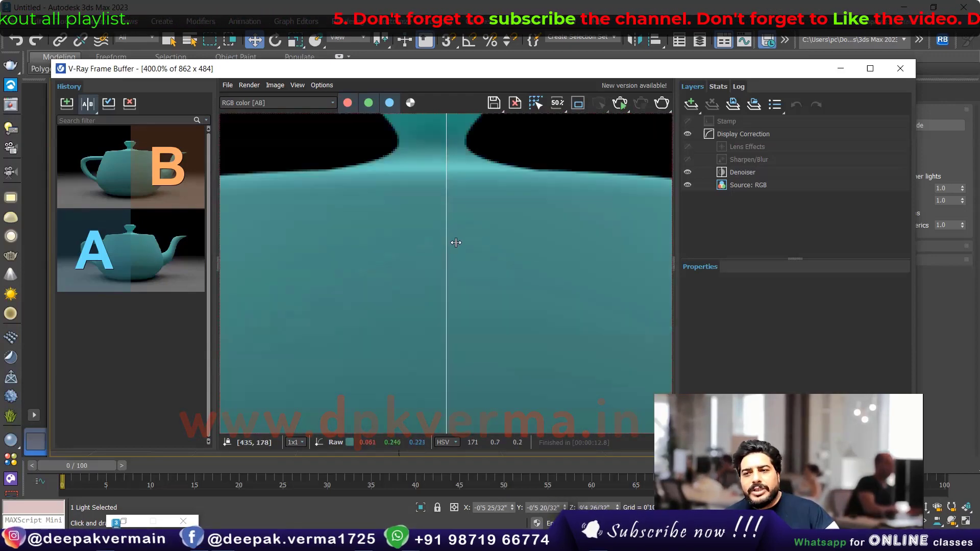
scroll(443, 254, up, 1)
scroll(443, 255, down, 2)
scroll(435, 180, up, 2)
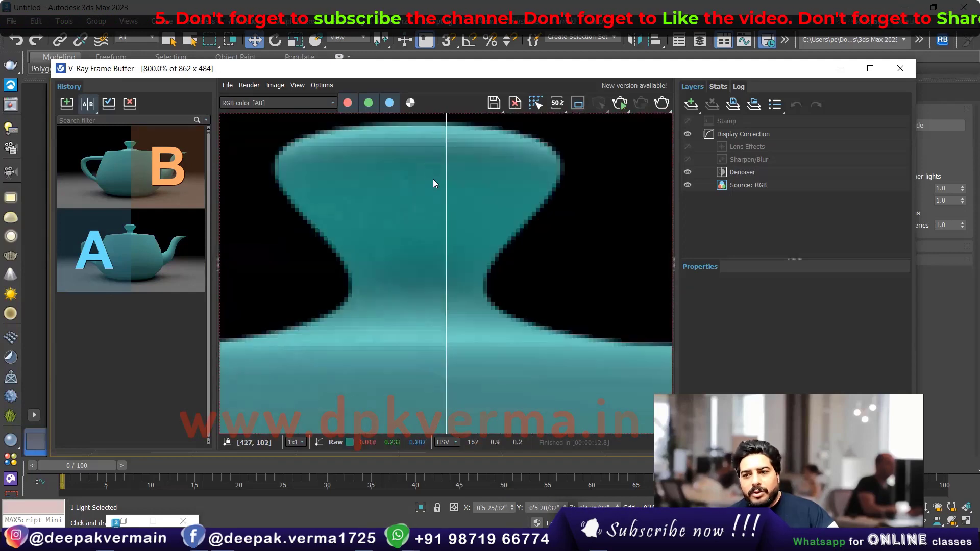
drag(442, 233, 414, 250)
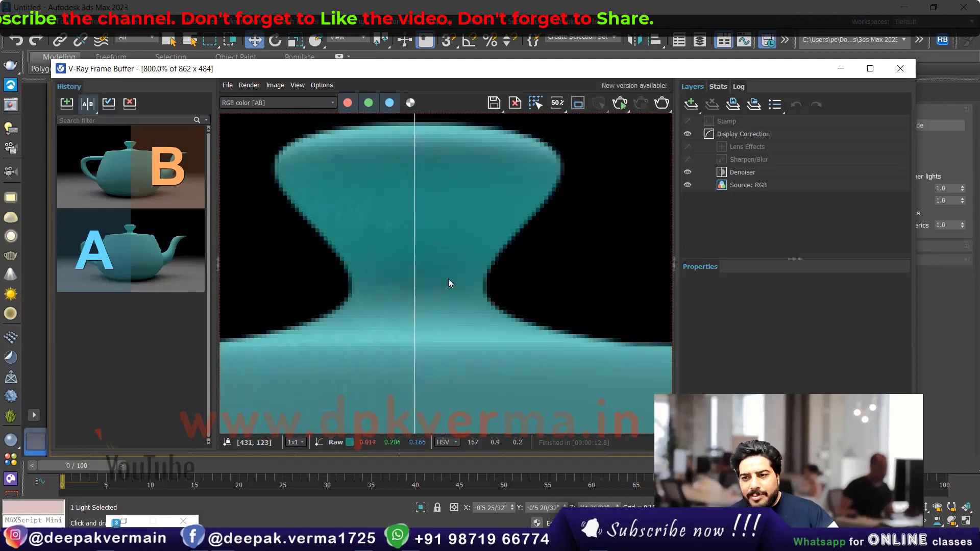
Step: Show the Denoiser layer's properties, left on the Default preset
scroll(451, 328, down, 3)
scroll(453, 329, up, 2)
scroll(453, 325, down, 2)
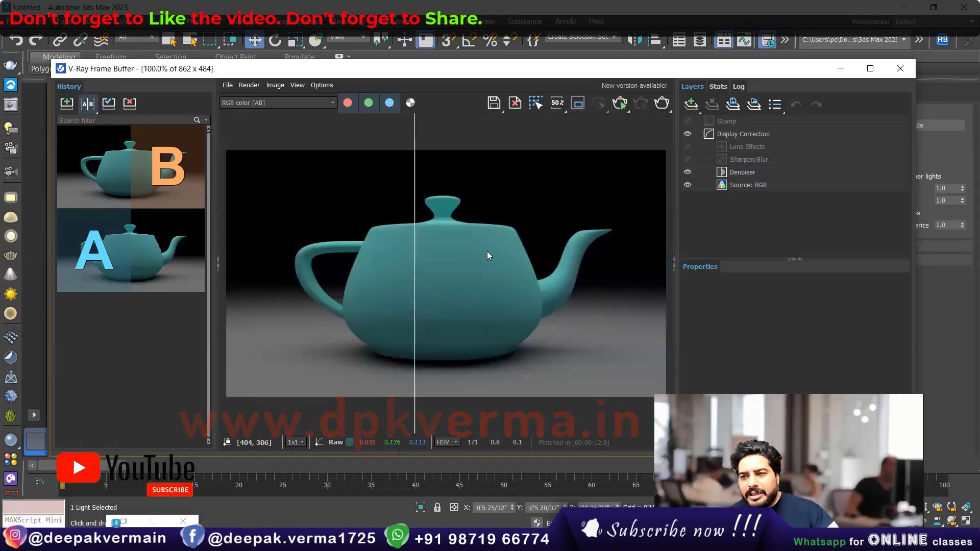
scroll(468, 288, up, 1)
scroll(473, 280, down, 1)
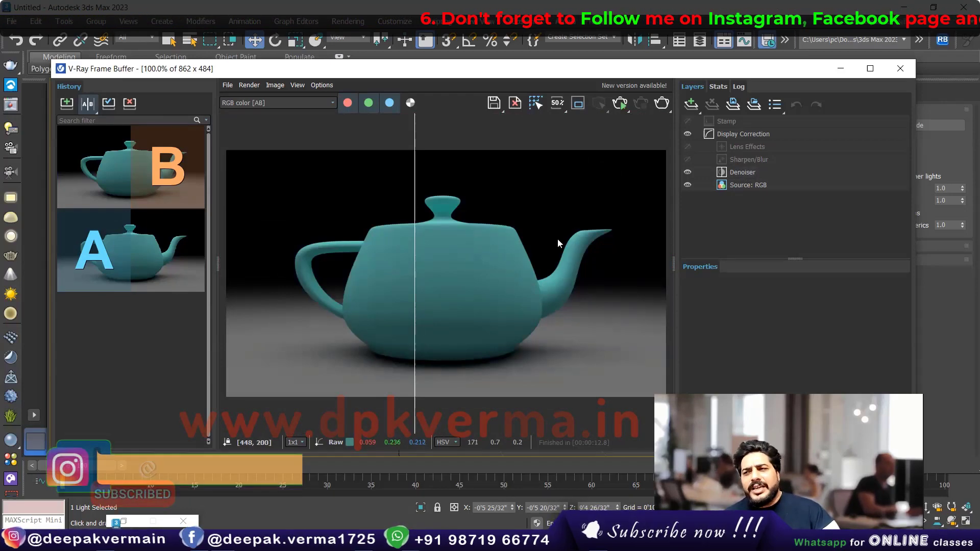
click(754, 172)
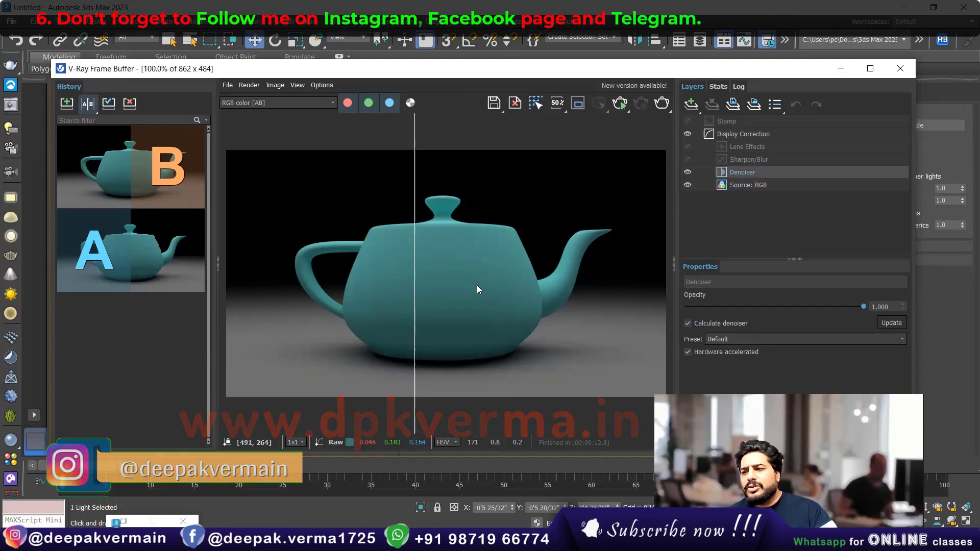
Step: Leave the Denoiser opacity at 1.000 and render the teapot afresh
scroll(477, 285, up, 2)
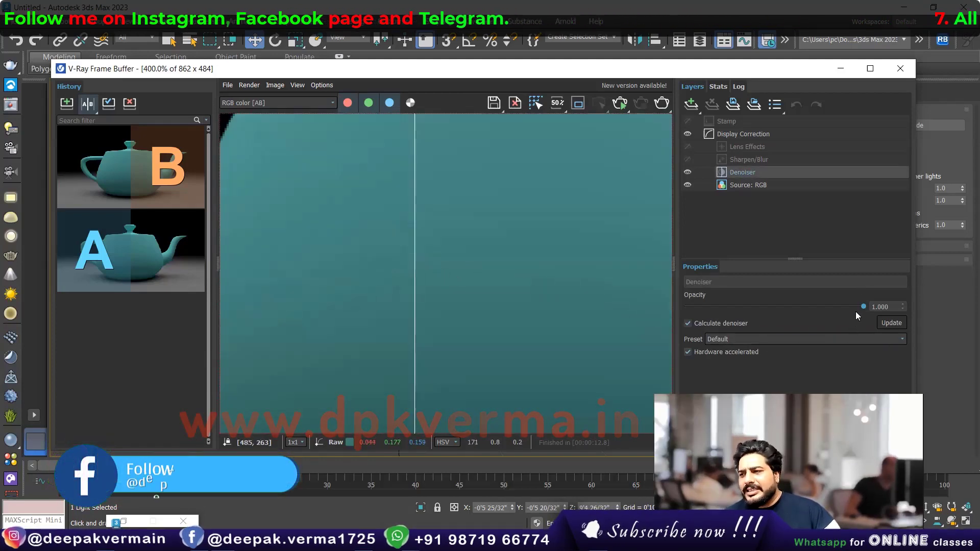
drag(732, 313, 877, 312)
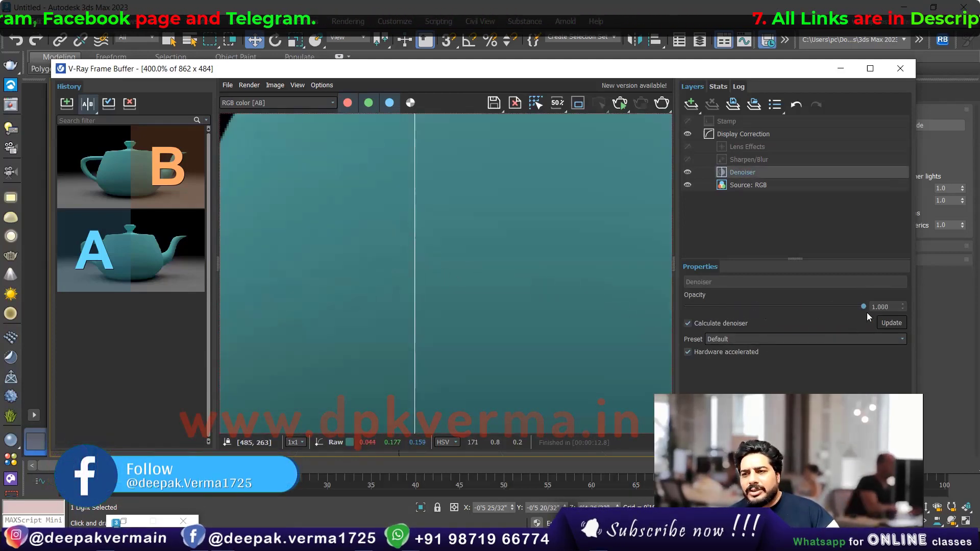
click(632, 107)
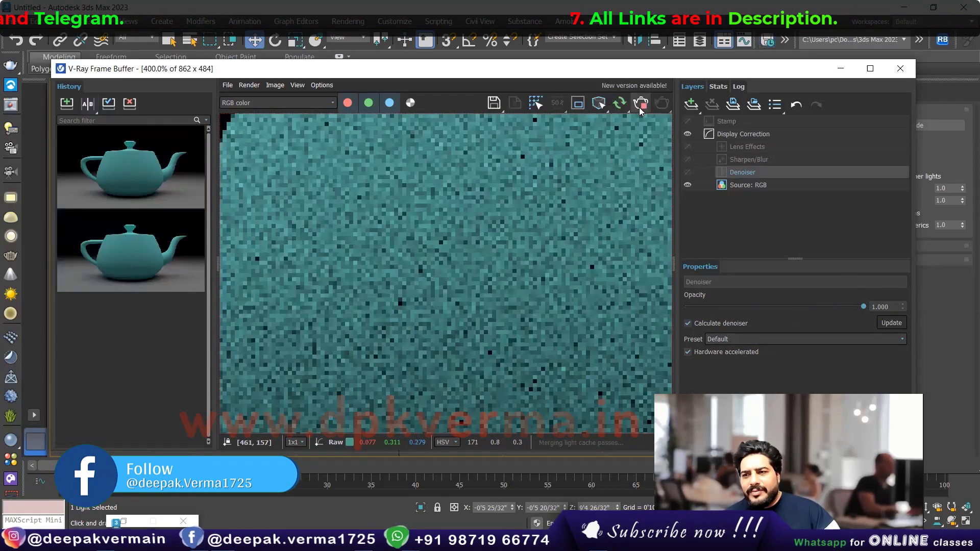
scroll(526, 257, down, 2)
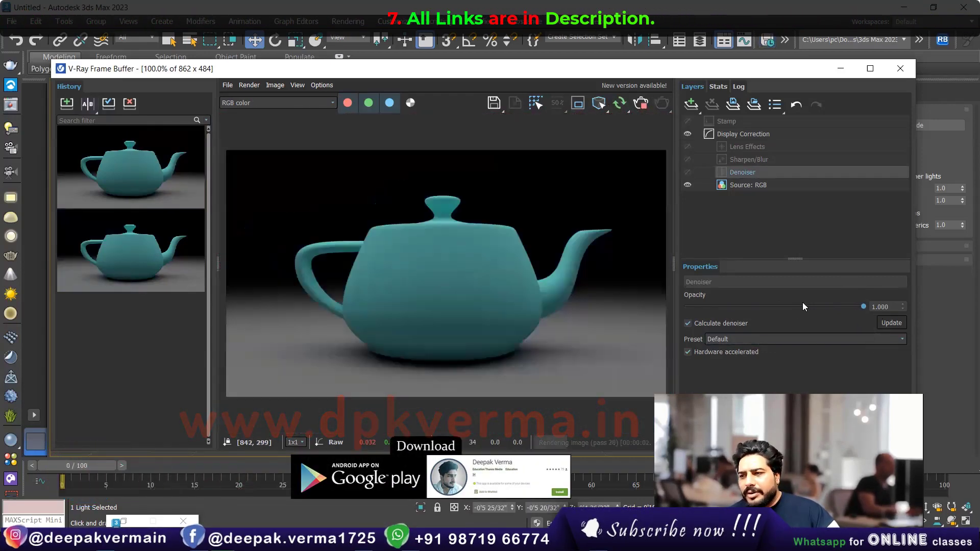
Step: Compare the new render (A) against the earlier one (B), sweeping the split across the teapot body
click(88, 104)
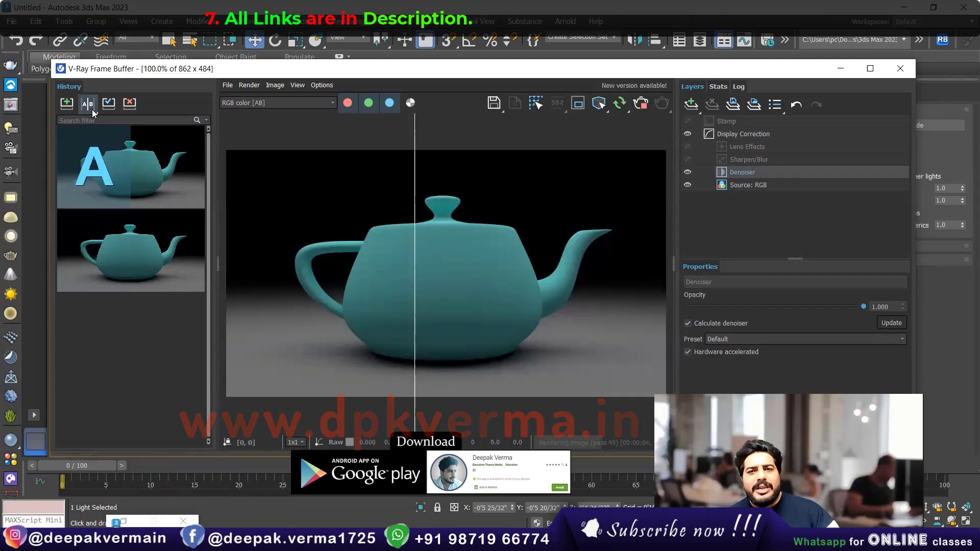
click(170, 237)
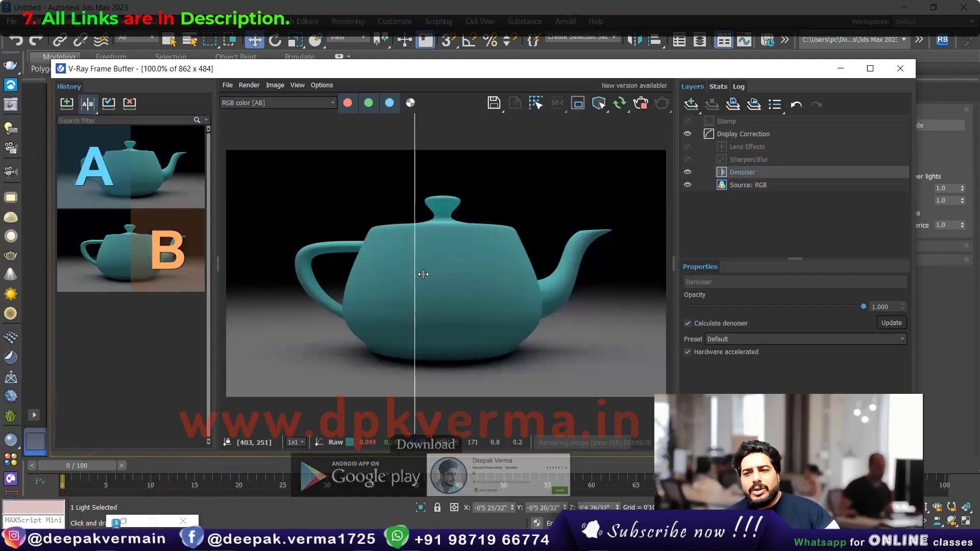
mouse_move(424, 274)
mouse_down()
mouse_move(600, 290)
mouse_move(349, 313)
mouse_up()
scroll(452, 273, up, 3)
scroll(349, 313, down, 2)
scroll(371, 316, down, 1)
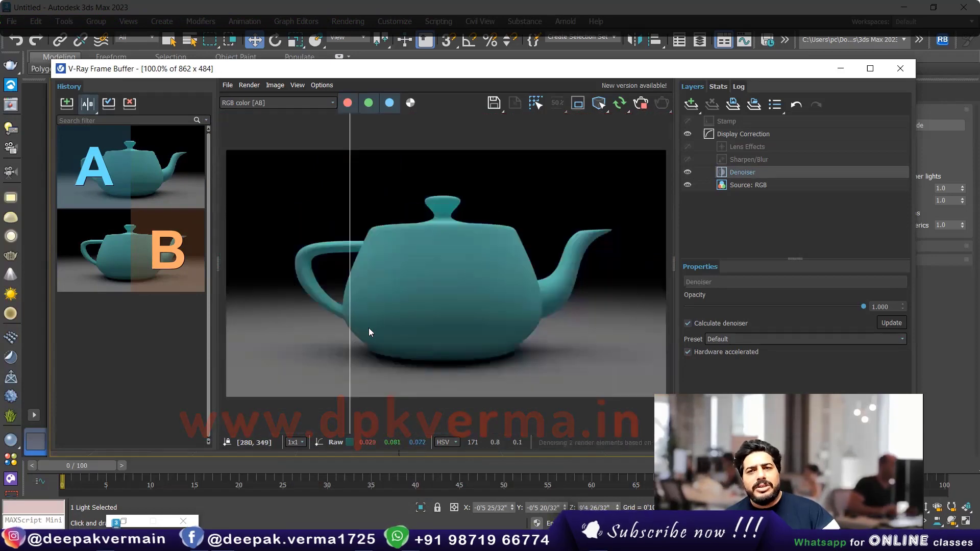